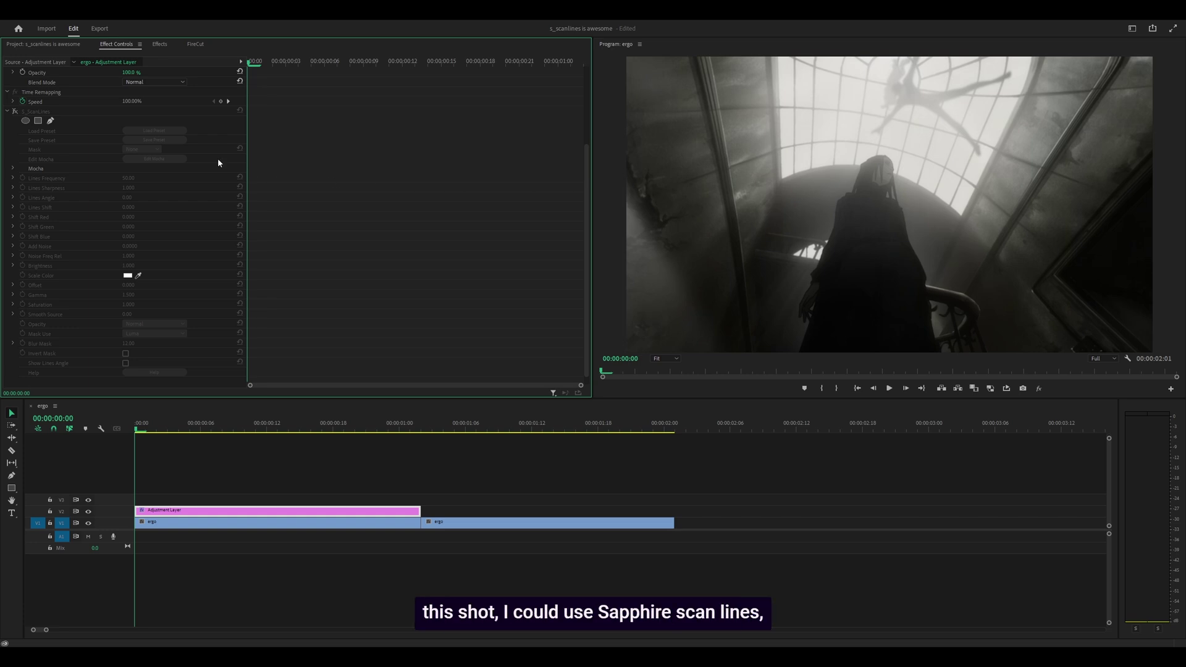
Enable S_ScanLines on the first adjustment layer and set Lines Frequency to 1, Lines Angle to 22 and Lines Shift to 5.3.
{"action": "left_click", "coordinate": [17, 113]}
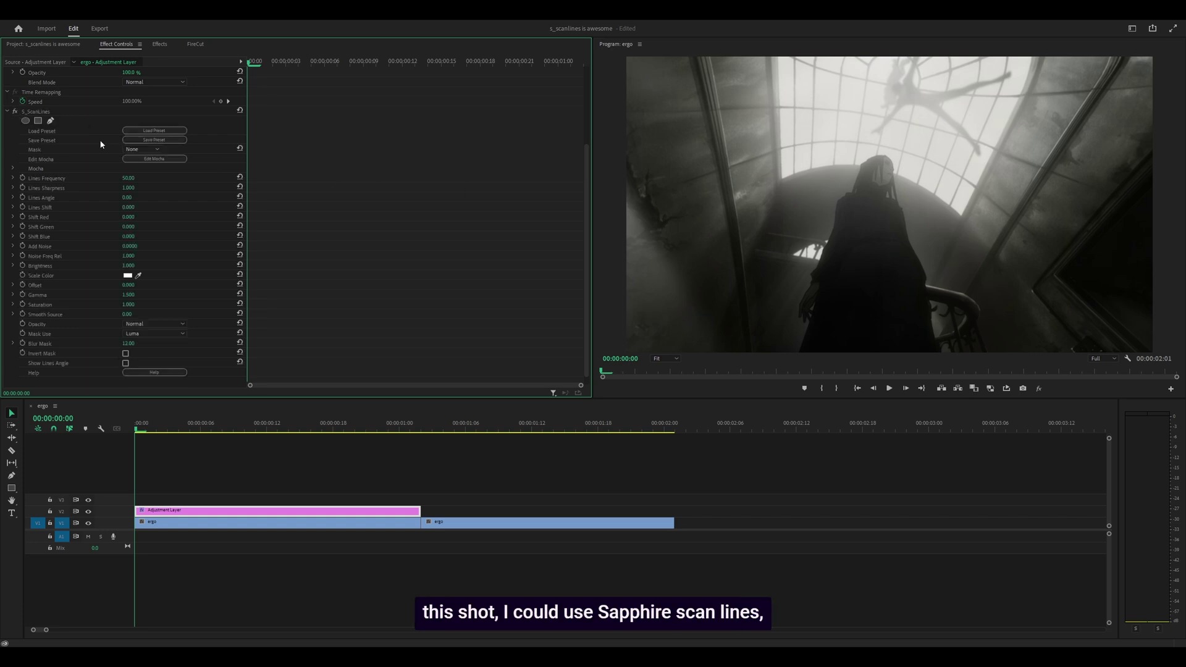
{"action": "left_click_drag", "start_coordinate": [132, 178], "coordinate": [136, 205]}
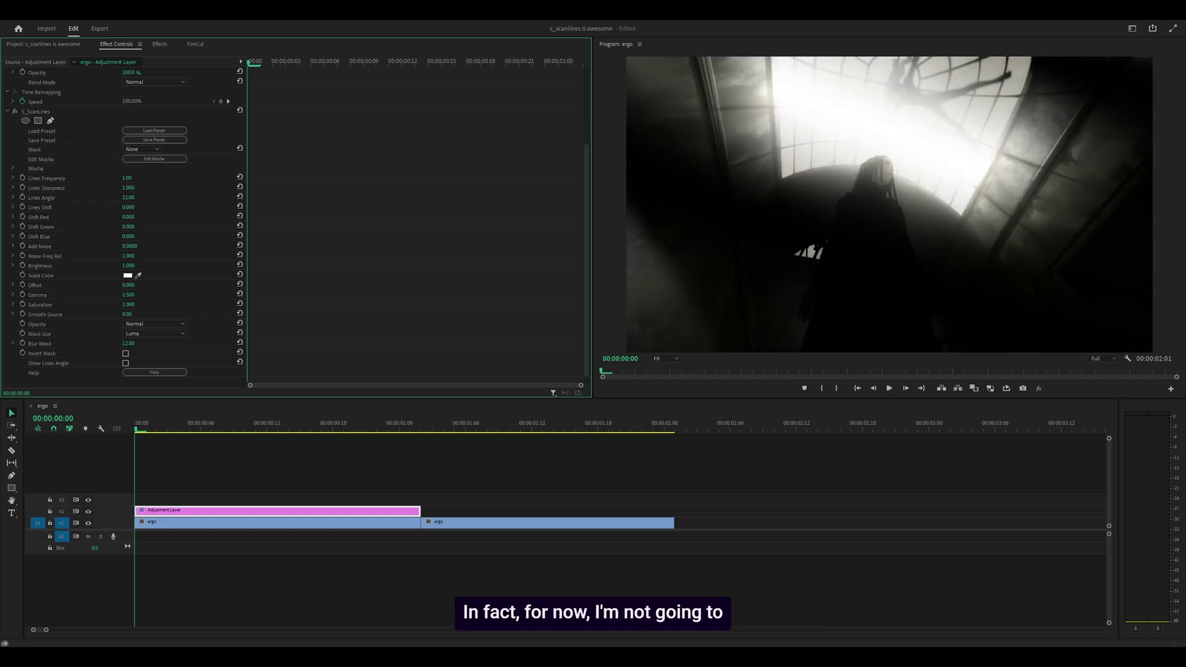
{"action": "left_click_drag", "start_coordinate": [128, 208], "coordinate": [732, 208]}
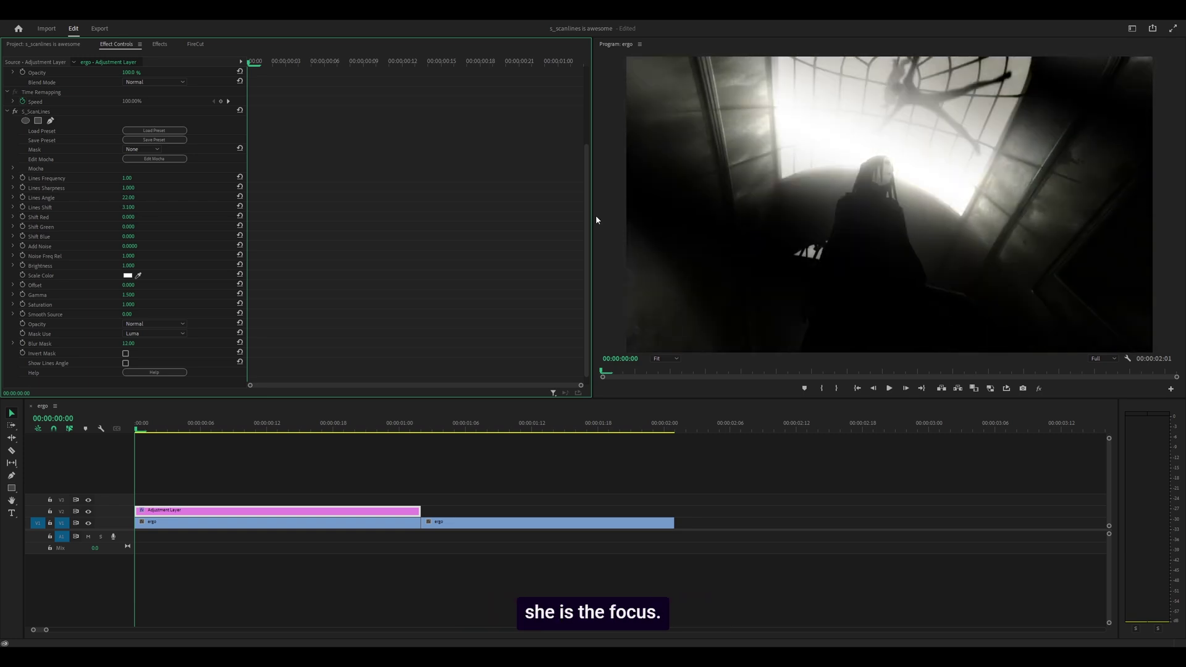
{"action": "mouse_move", "coordinate": [129, 207]}
{"action": "left_mouse_down"}
{"action": "mouse_move", "coordinate": [159, 207]}
{"action": "mouse_move", "coordinate": [111, 207]}
{"action": "left_mouse_up"}
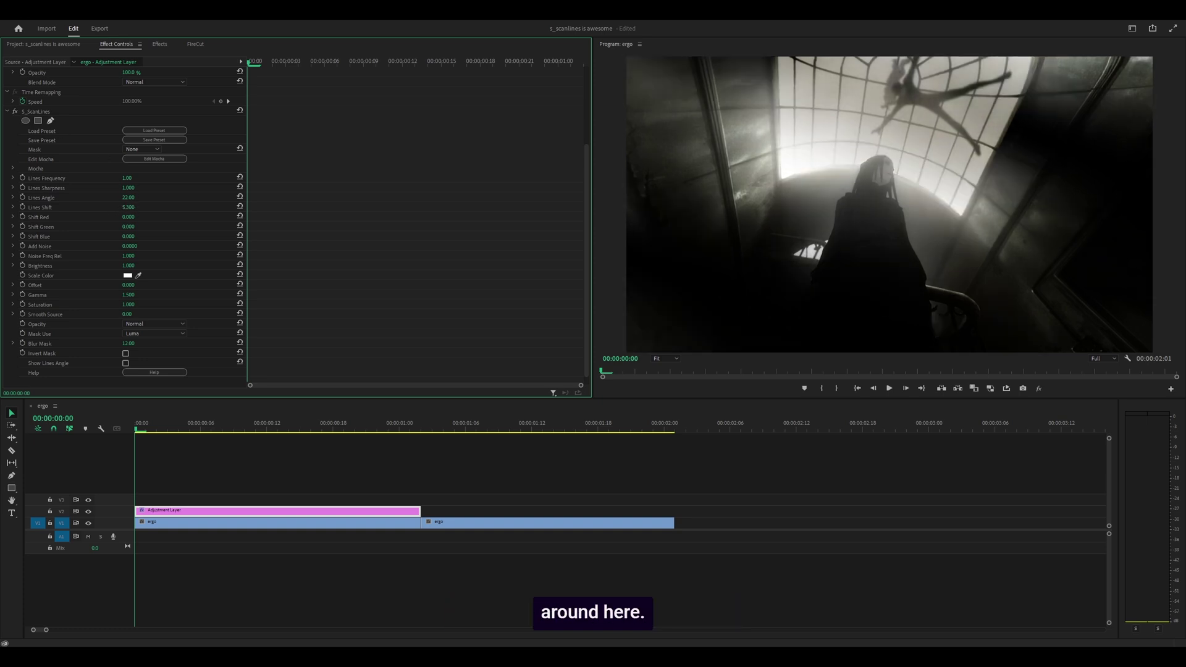
Keyframe Lines Shift at 5.3 on the first frame and with a new value near the end of the adjustment layer.
{"action": "left_click", "coordinate": [22, 207]}
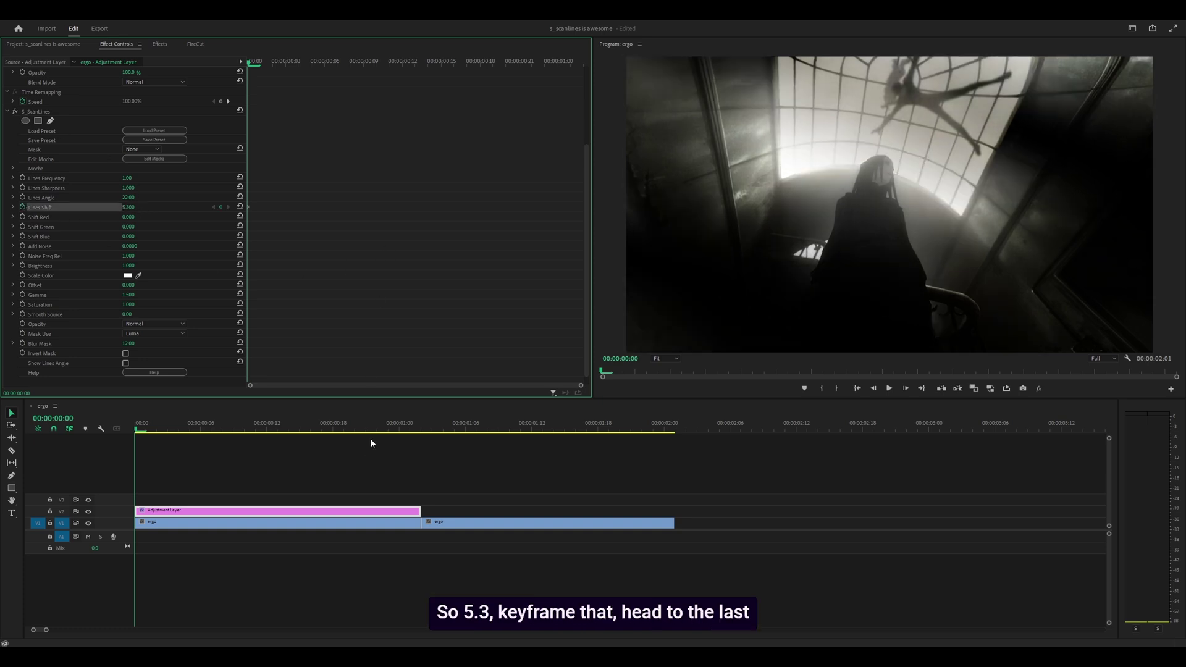
{"action": "left_click", "coordinate": [412, 425]}
{"action": "left_click_drag", "start_coordinate": [128, 207], "coordinate": [126, 207]}
{"action": "left_click", "coordinate": [129, 207]}
{"action": "type", "text": "5"}
{"action": "key", "text": "Return"}
{"action": "key", "text": "Home"}
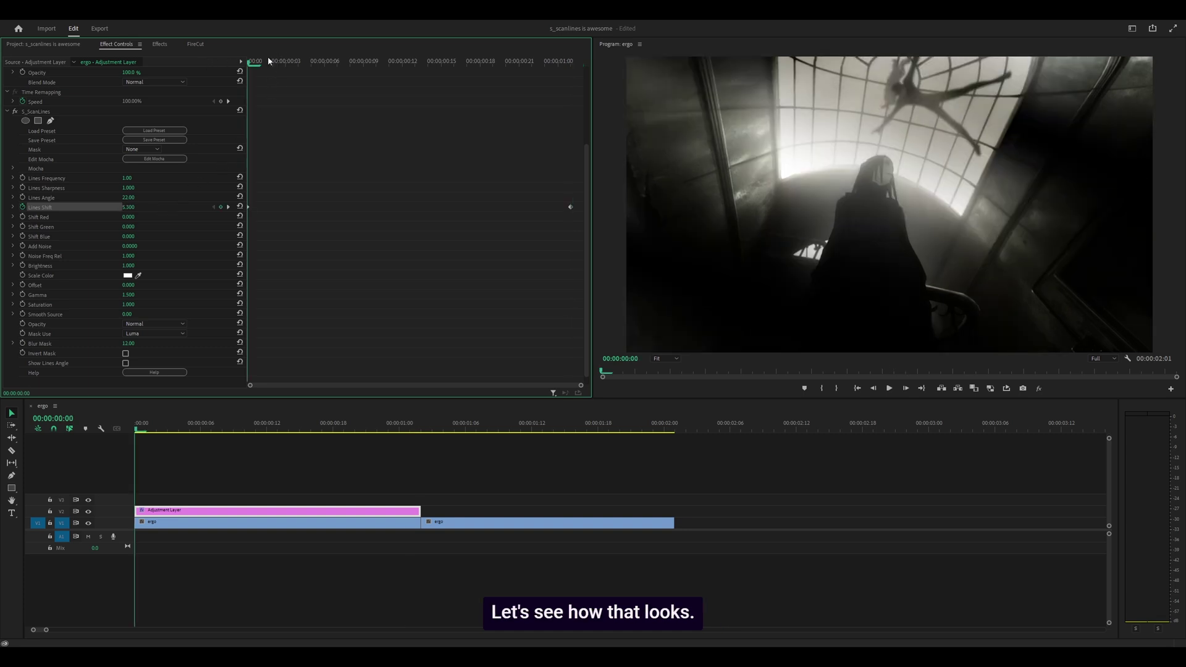
Preview the Lines Shift animation and remove its keyframes with the playhead at frame 9.
{"action": "key", "text": "space"}
{"action": "key", "text": "space"}
{"action": "key", "text": "Home"}
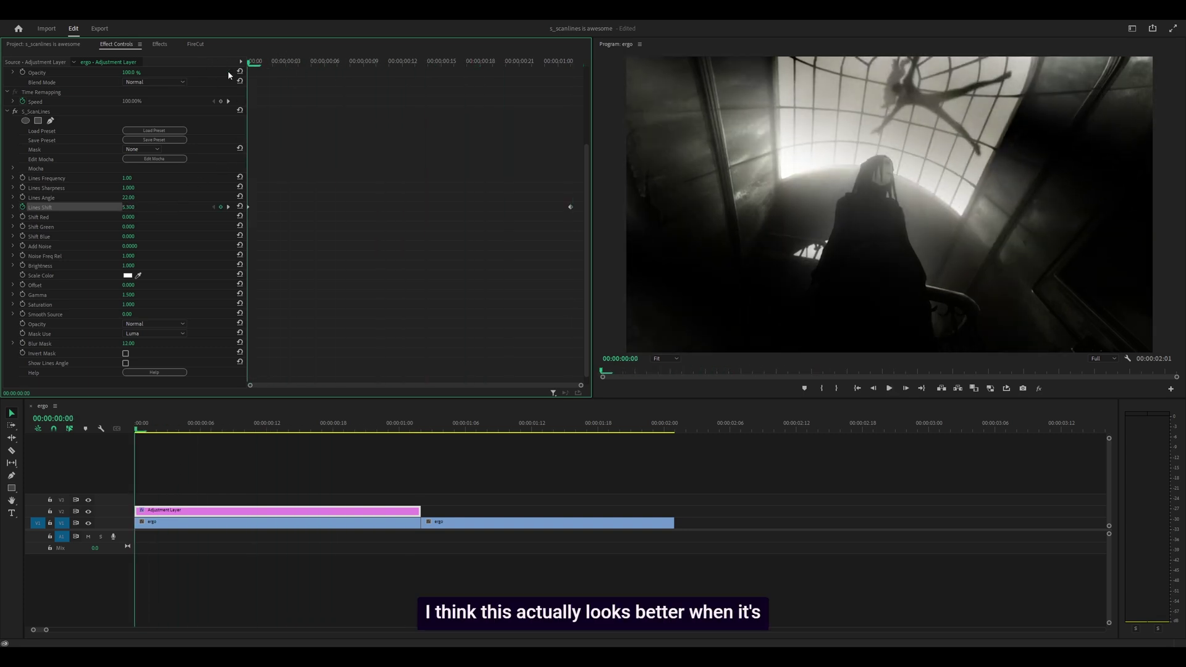
{"action": "left_click_drag", "start_coordinate": [255, 62], "coordinate": [367, 91]}
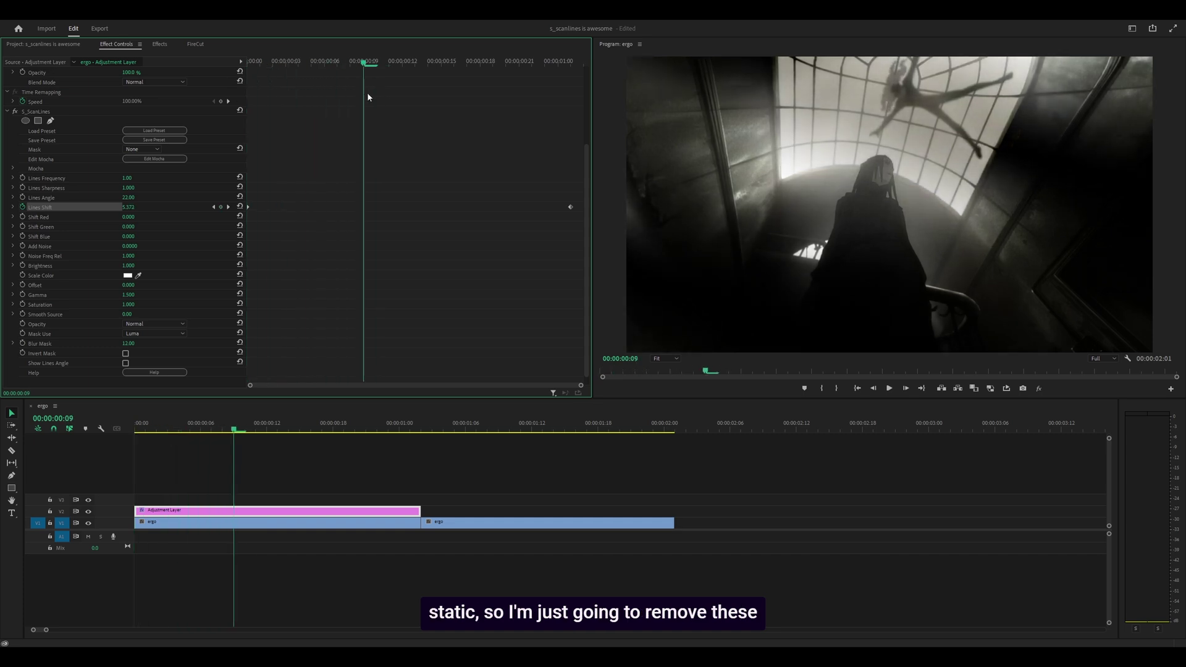
{"action": "left_click", "coordinate": [23, 208]}
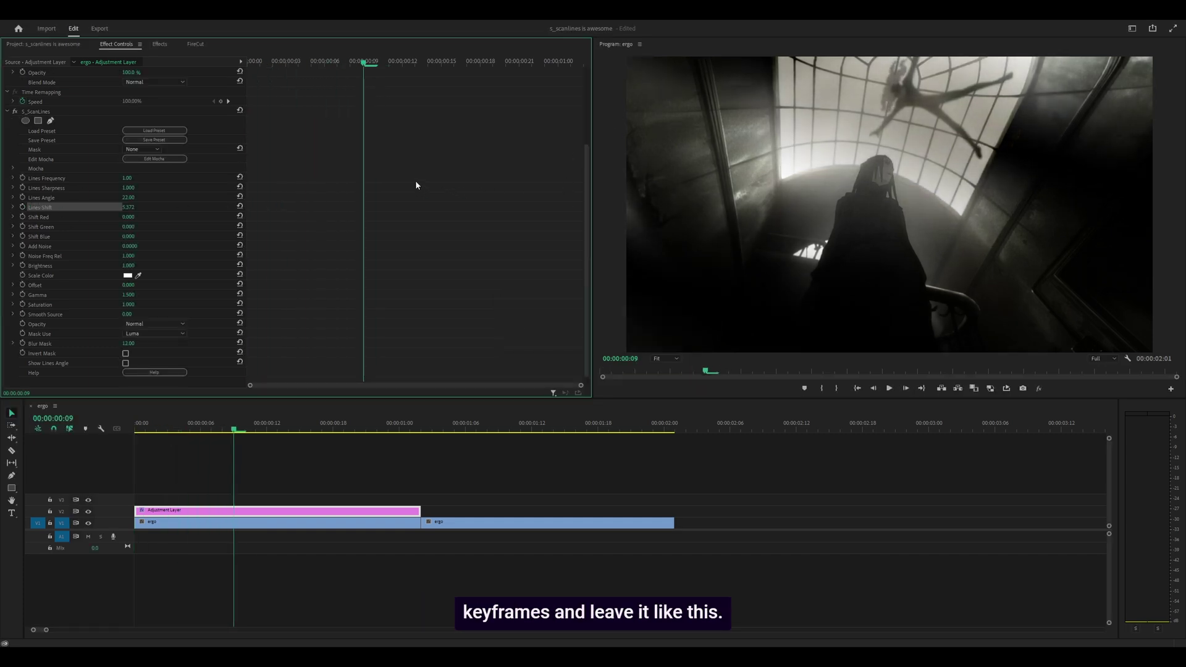
Add an elliptical mask to S_ScanLines with a Mask Feather of 100 and invert it.
{"action": "left_click", "coordinate": [26, 121]}
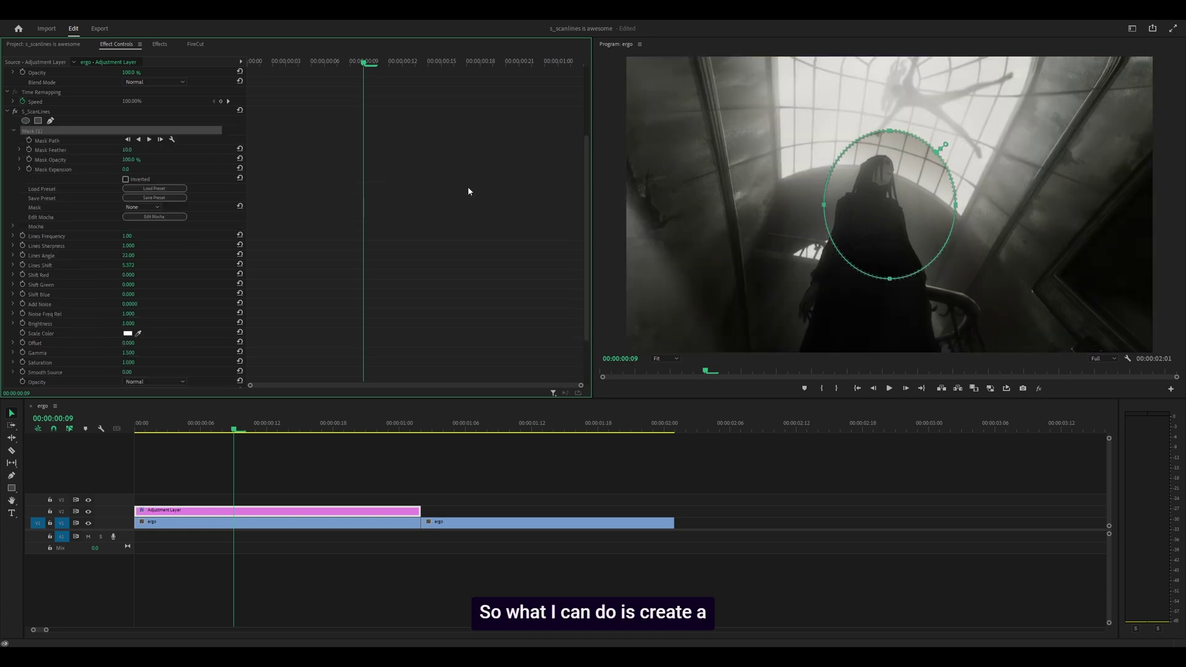
{"action": "left_click", "coordinate": [141, 149]}
{"action": "type", "text": "100"}
{"action": "key", "text": "Return"}
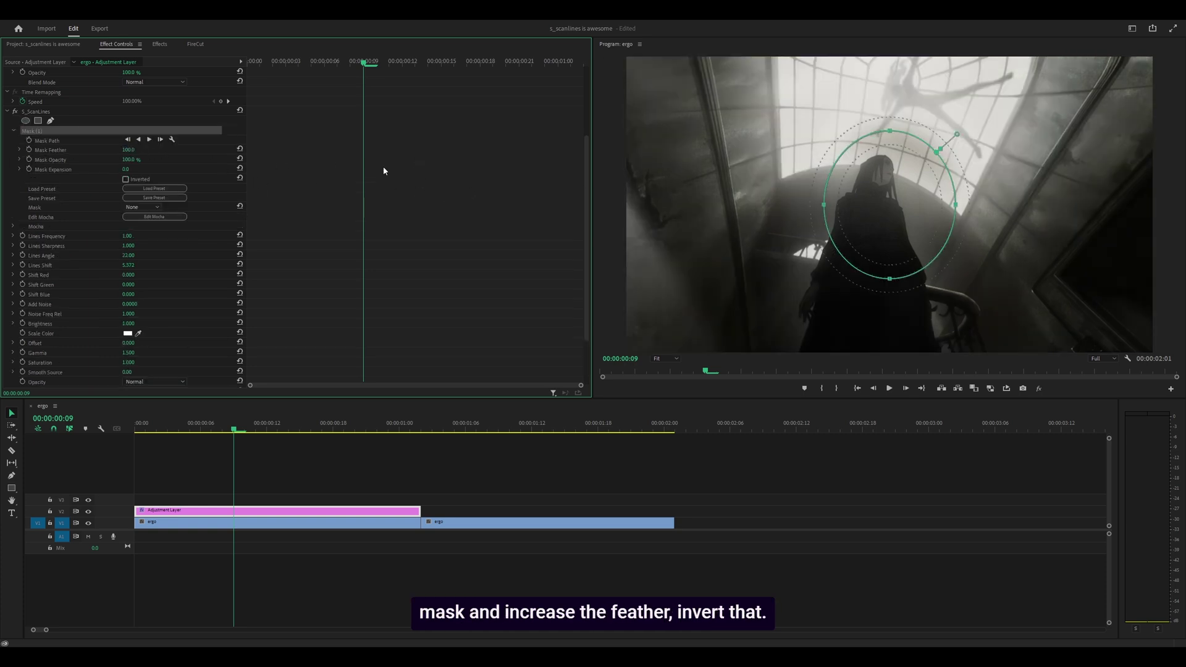
{"action": "left_click", "coordinate": [125, 179]}
Reshape the mask into a wide ellipse, move it over the character's head and tilt it along the window arch.
{"action": "left_click_drag", "start_coordinate": [890, 131], "coordinate": [856, 168]}
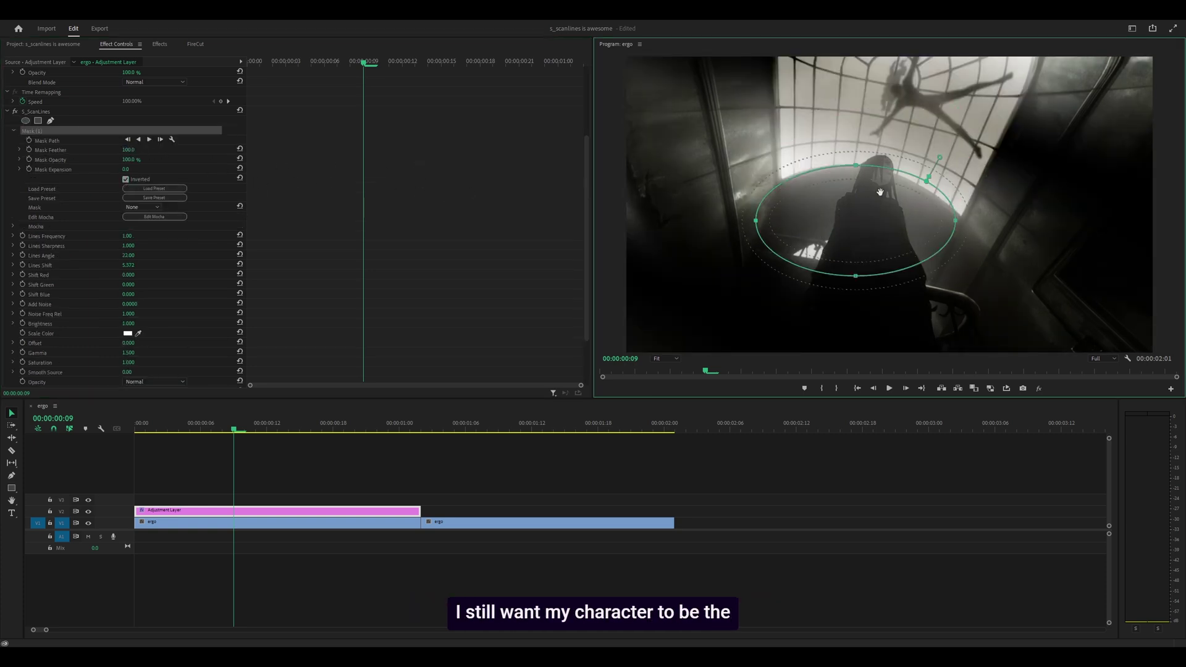
{"action": "left_click_drag", "start_coordinate": [867, 211], "coordinate": [891, 158]}
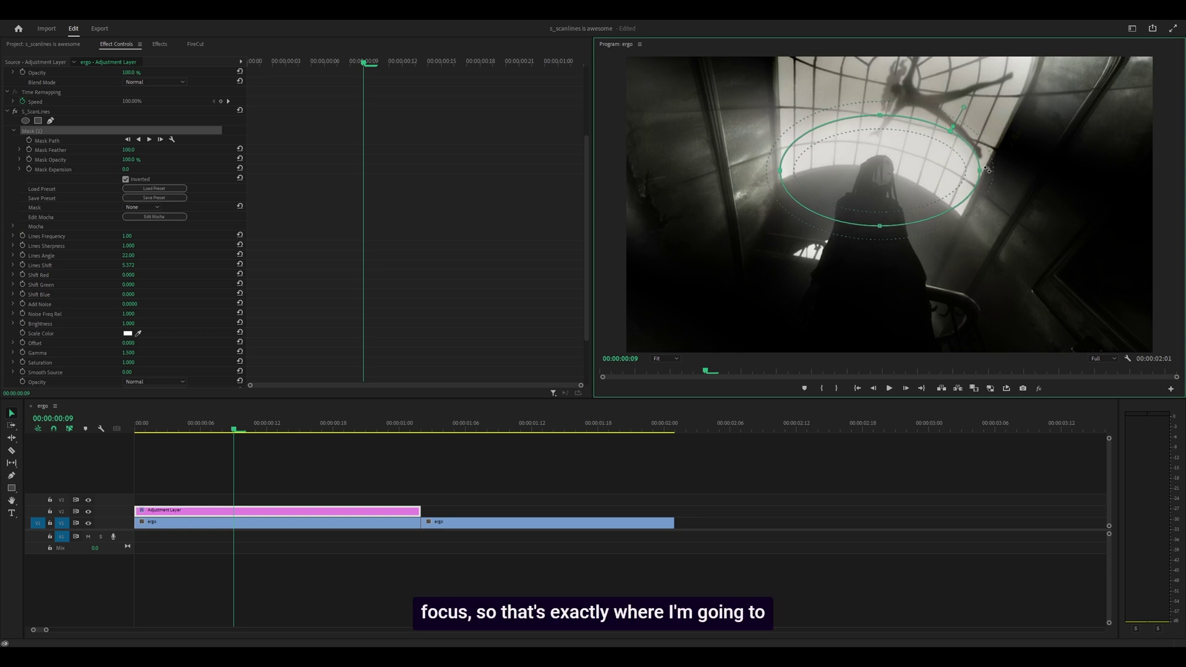
{"action": "left_click_drag", "start_coordinate": [990, 166], "coordinate": [953, 200]}
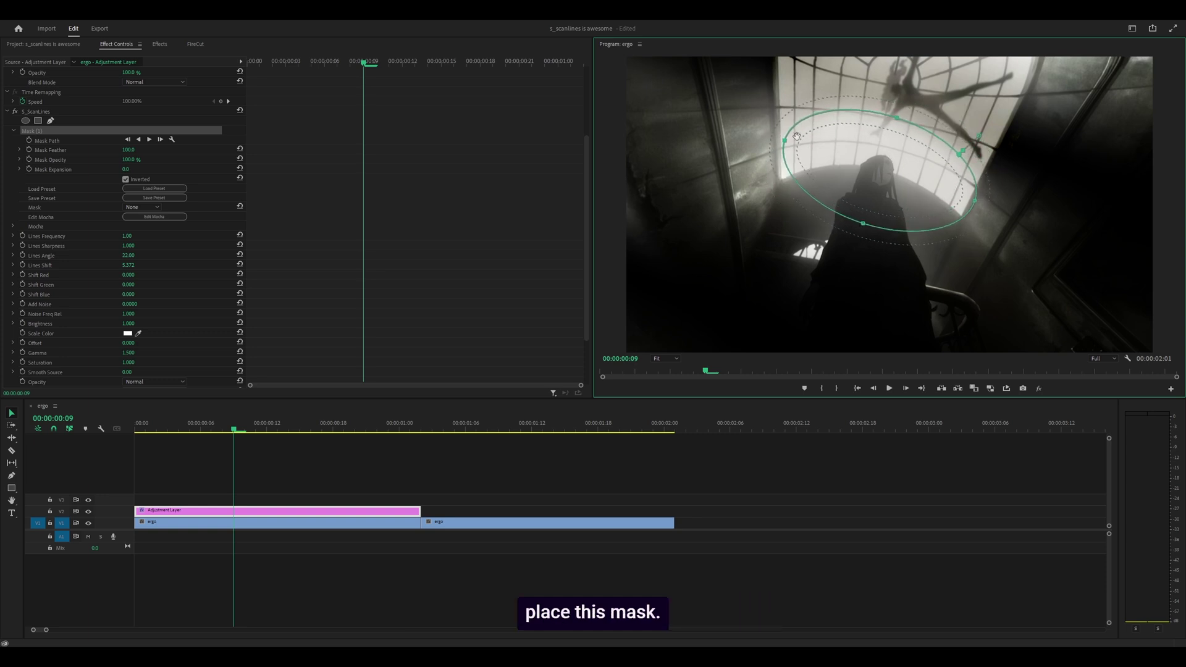
Set the Mask Feather to 150 and enlarge the ellipse outward around the character, leaving the adjustment layer deselected.
{"action": "left_click", "coordinate": [134, 149]}
{"action": "type", "text": "150"}
{"action": "key", "text": "Return"}
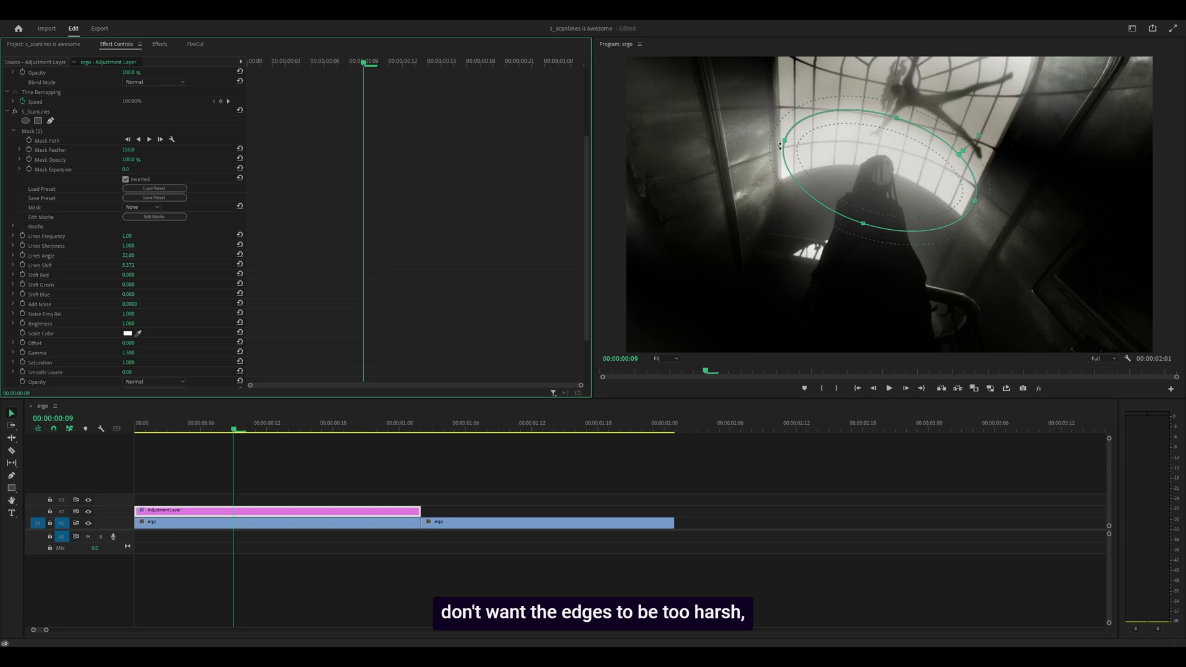
{"action": "left_click_drag", "start_coordinate": [785, 141], "coordinate": [733, 125]}
{"action": "left_click_drag", "start_coordinate": [976, 200], "coordinate": [1037, 220]}
{"action": "left_click_drag", "start_coordinate": [868, 226], "coordinate": [863, 239]}
{"action": "left_click_drag", "start_coordinate": [907, 171], "coordinate": [907, 180]}
{"action": "left_click", "coordinate": [716, 482]}
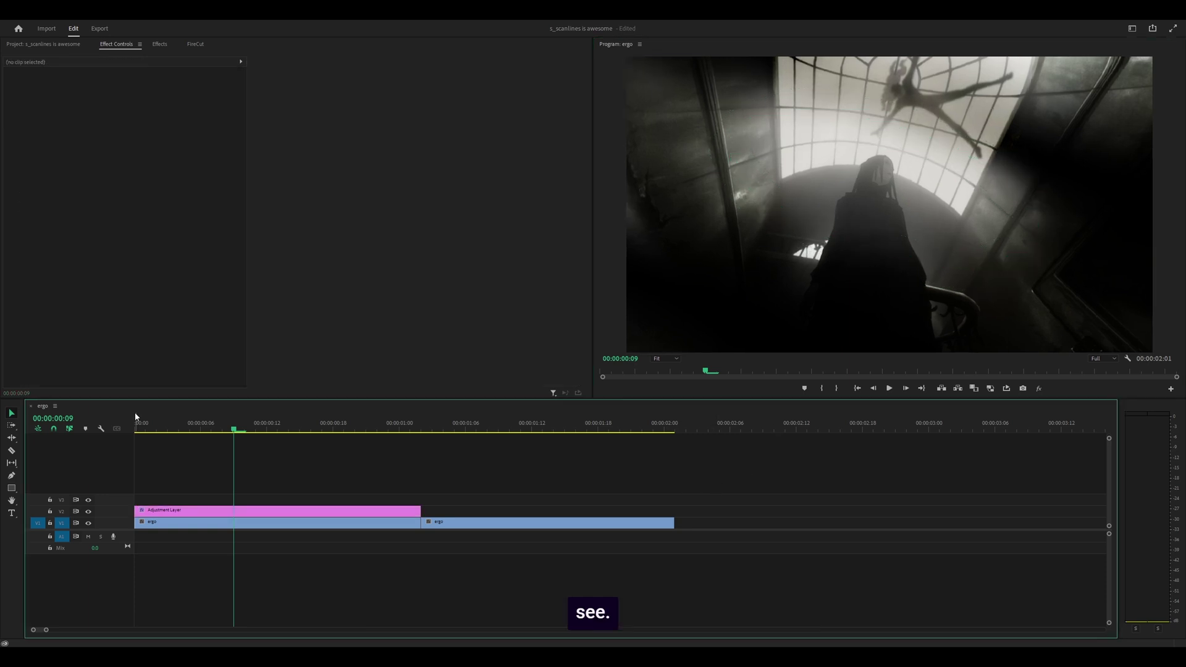
Compare the shot at frame 12 with the adjustment layer's S_ScanLines effect switched off and on.
{"action": "left_click_drag", "start_coordinate": [190, 427], "coordinate": [269, 446]}
{"action": "left_click", "coordinate": [289, 511]}
{"action": "left_click", "coordinate": [14, 107]}
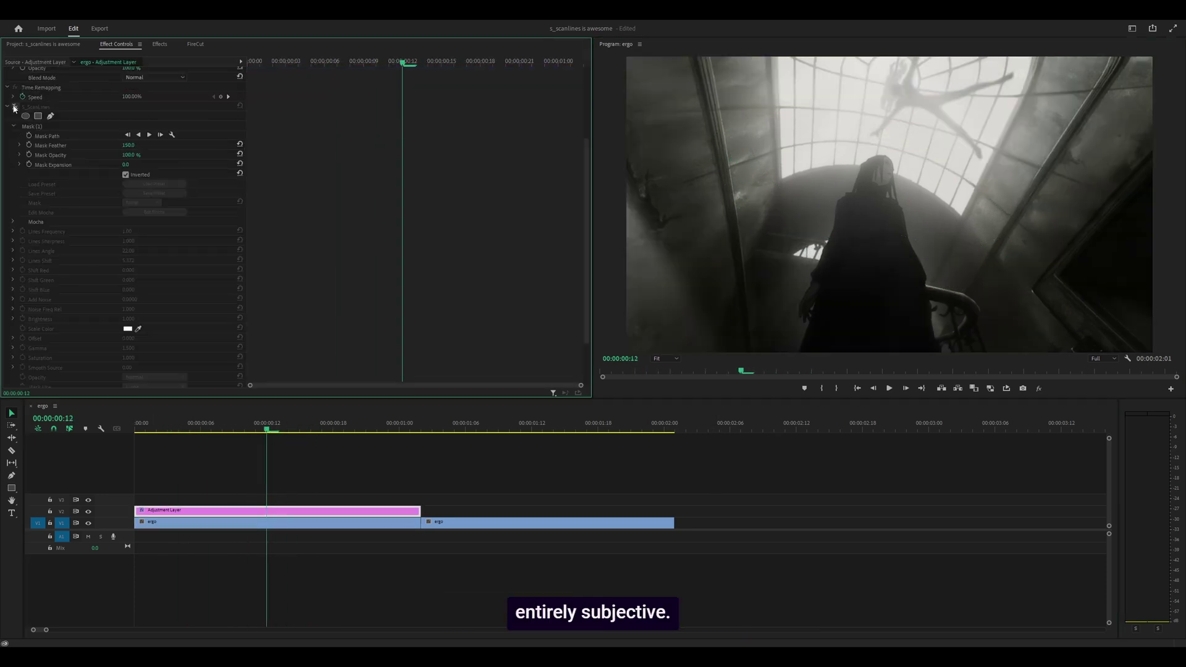
{"action": "left_click", "coordinate": [15, 107]}
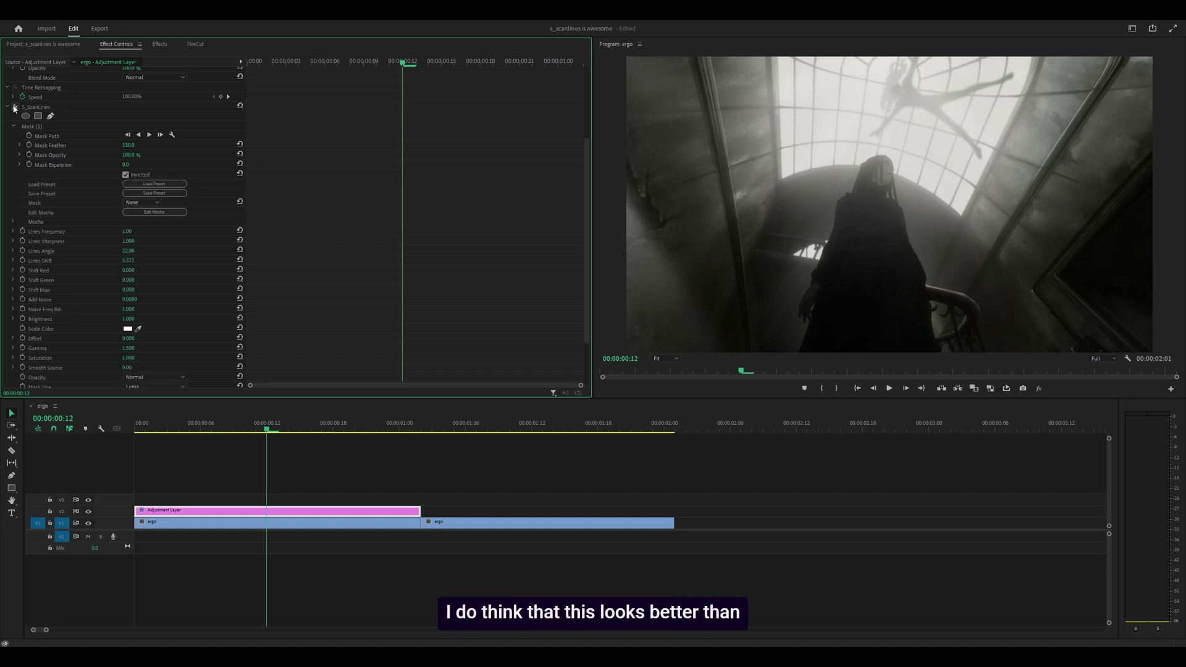
{"action": "left_click", "coordinate": [15, 107]}
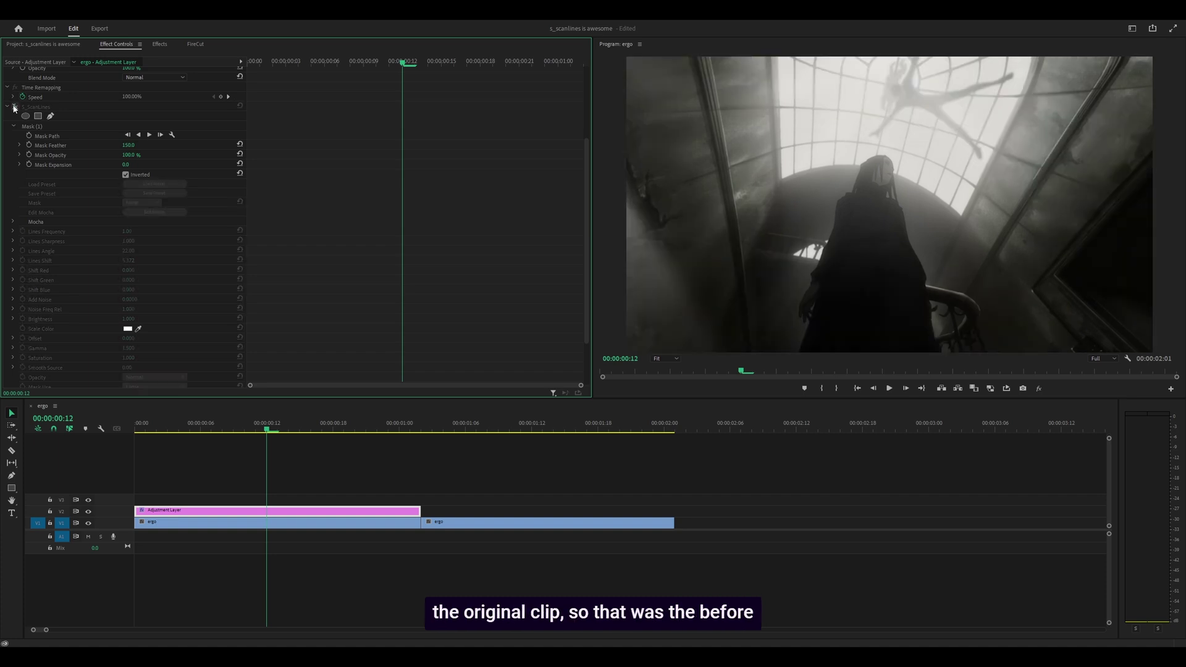
{"action": "left_click", "coordinate": [15, 107]}
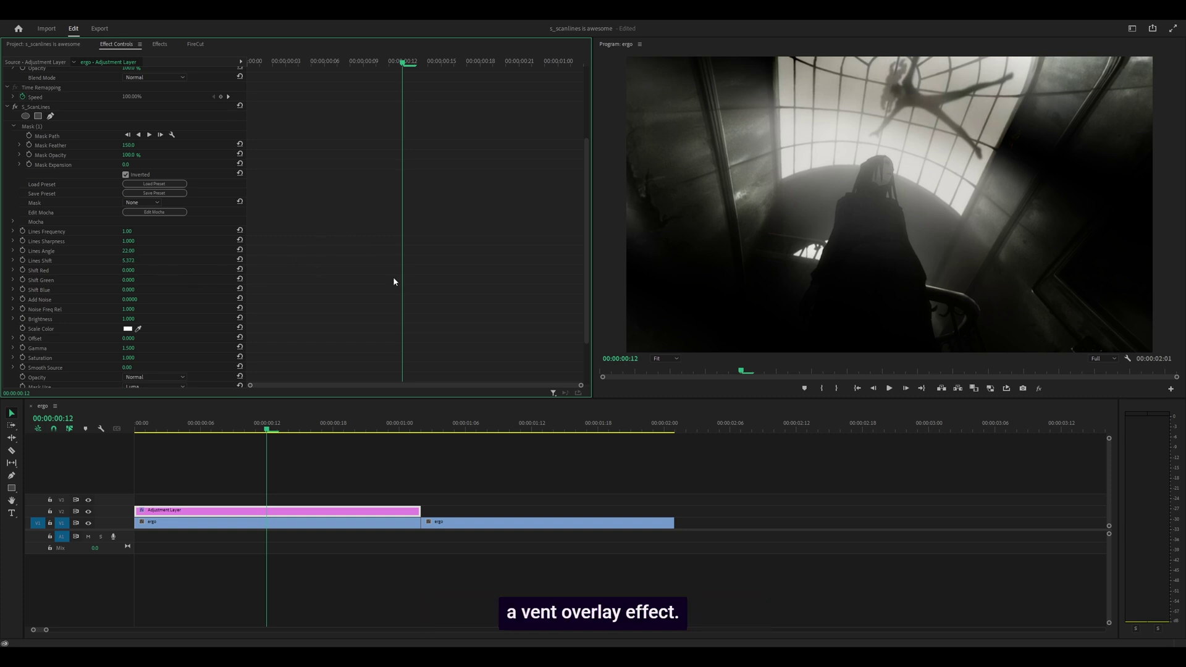
Set Lines Shift of the S_ScanLines effect to 5.2.
{"action": "left_click", "coordinate": [128, 260]}
{"action": "type", "text": "5.2"}
{"action": "key", "text": "Return"}
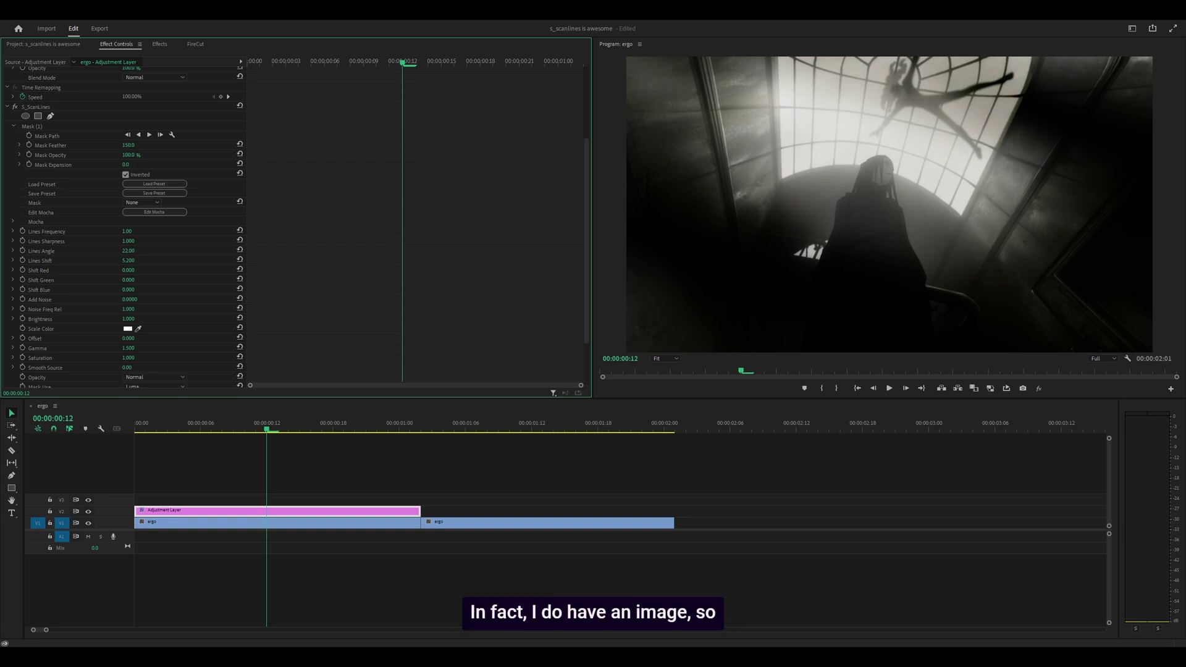
Place the Getty Images vent photo on the clip track after the last clip and display it at 00:00:02:08.
{"action": "left_click_drag", "start_coordinate": [773, 508], "coordinate": [735, 521]}
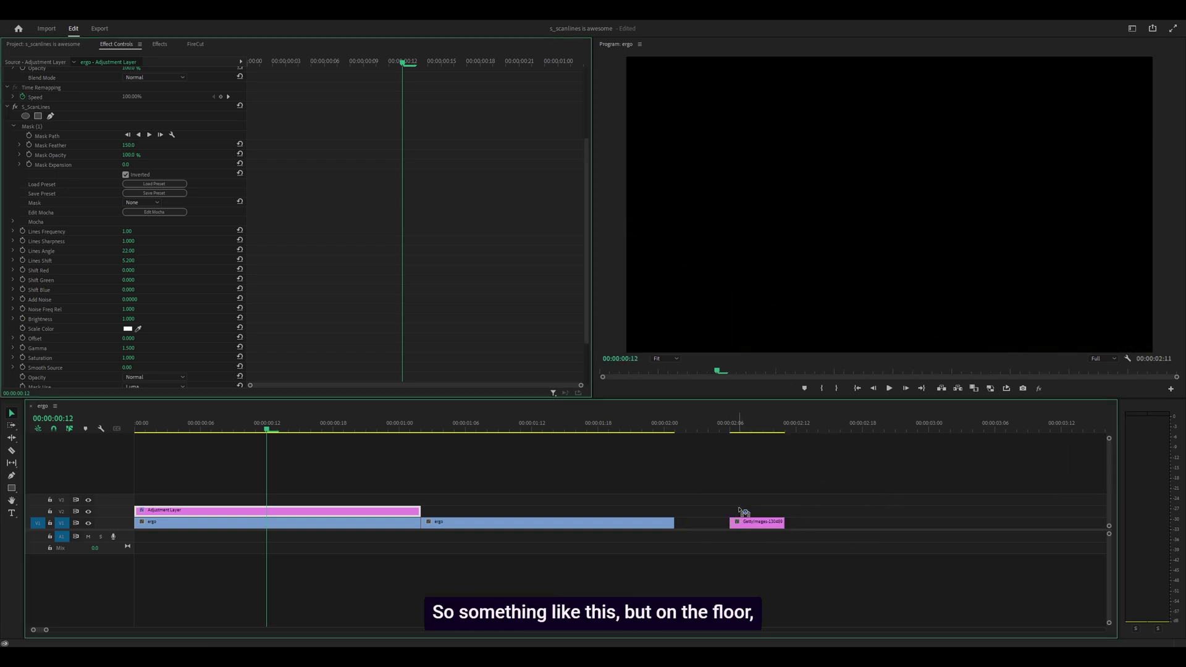
{"action": "left_click", "coordinate": [751, 423]}
{"action": "left_click", "coordinate": [752, 423]}
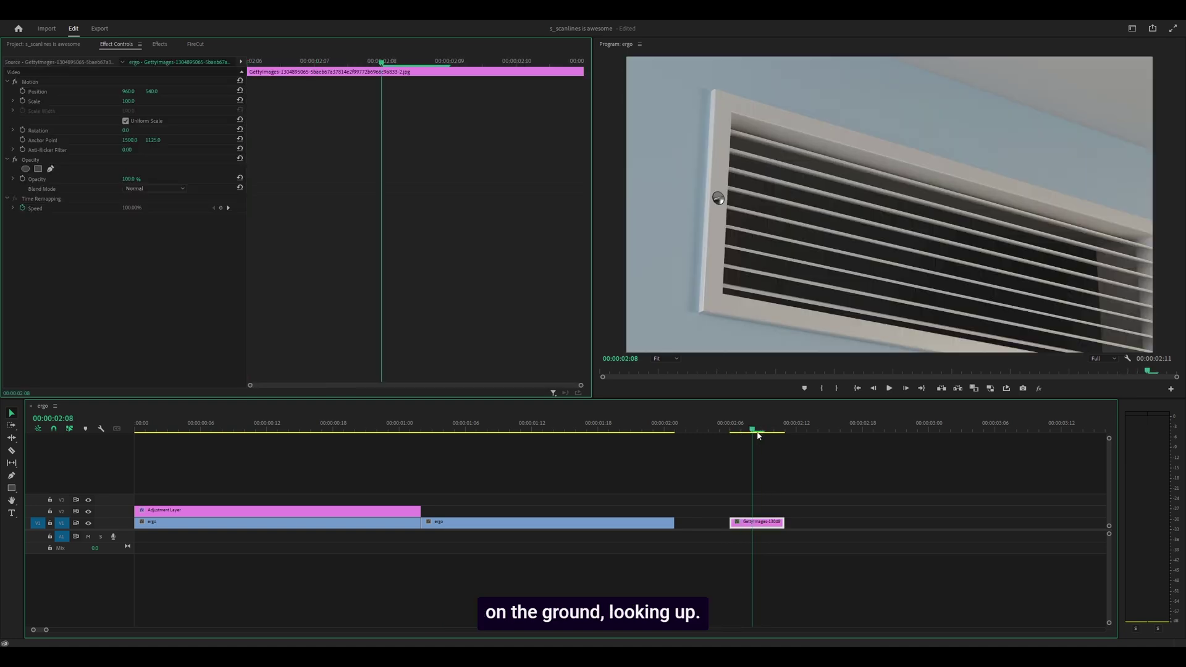
At the start of the sequence, set the first adjustment layer's Lines Sharpness to 2.5 and keyframe Lines Shift at 5.2.
{"action": "left_click_drag", "start_coordinate": [754, 430], "coordinate": [111, 456]}
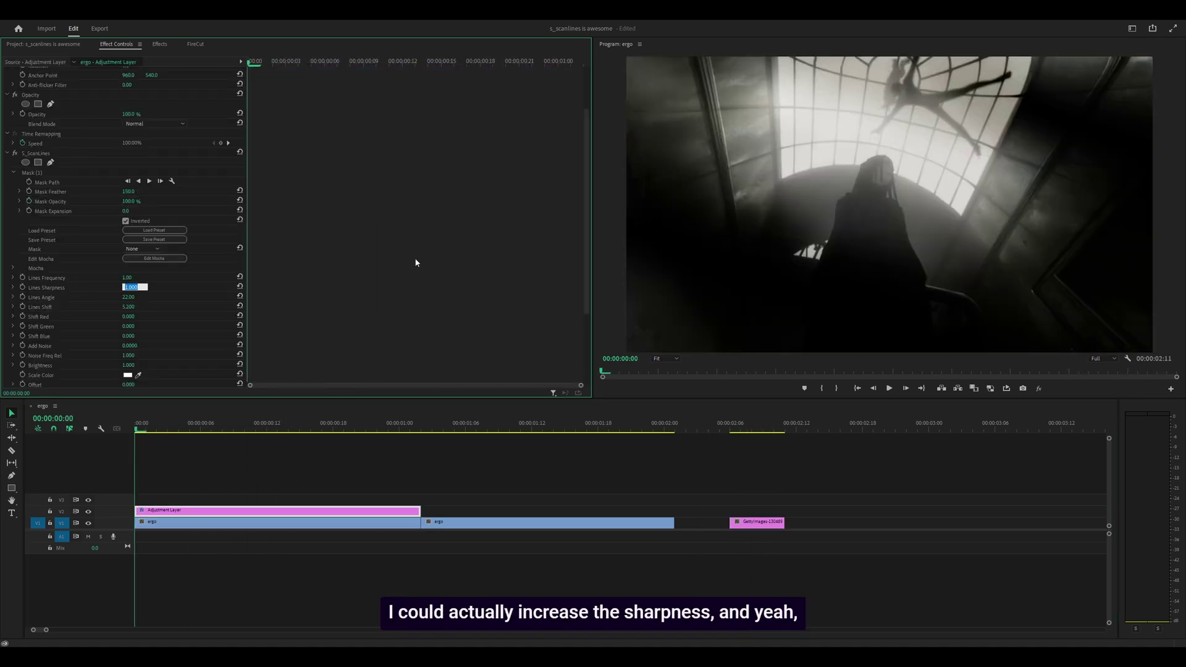
{"action": "type", "text": "2.5"}
{"action": "key", "text": "Return"}
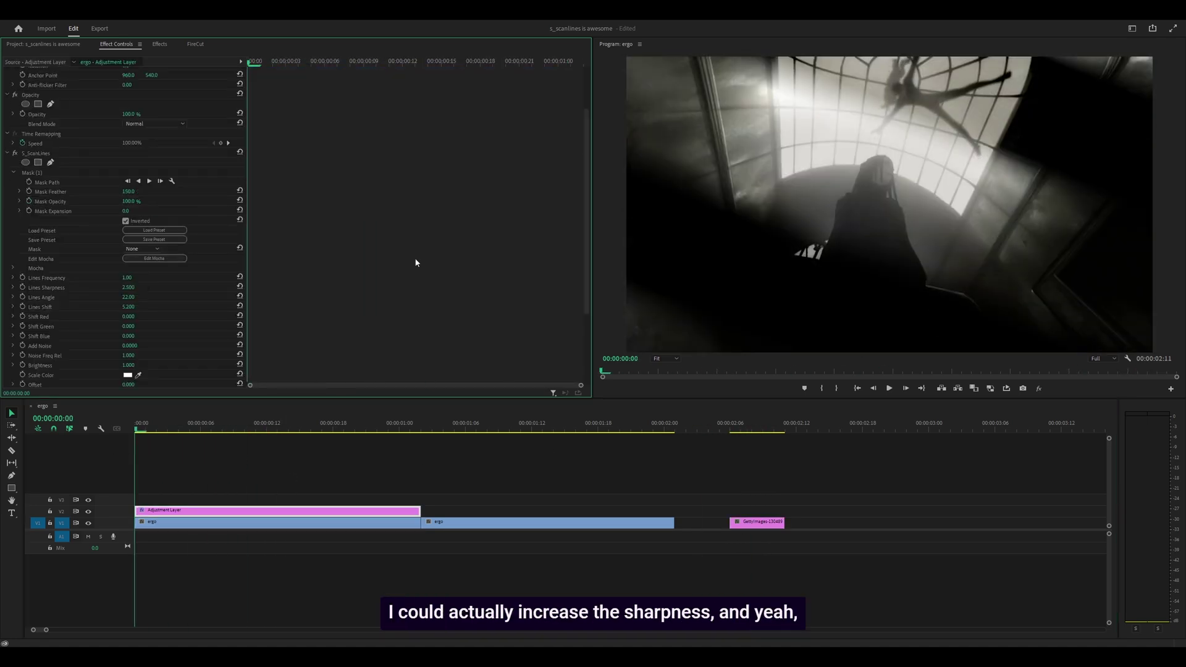
{"action": "left_click", "coordinate": [87, 307]}
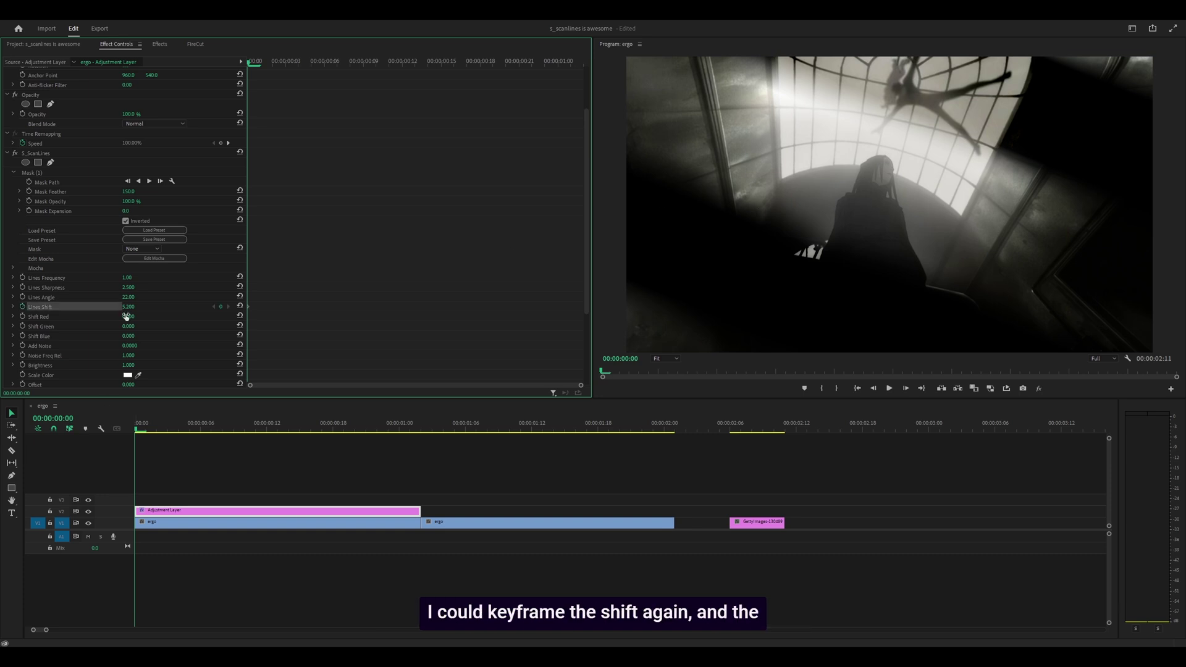
Add a Lines Shift keyframe of 5.3 at 00:00:01:01.
{"action": "left_click", "coordinate": [413, 426]}
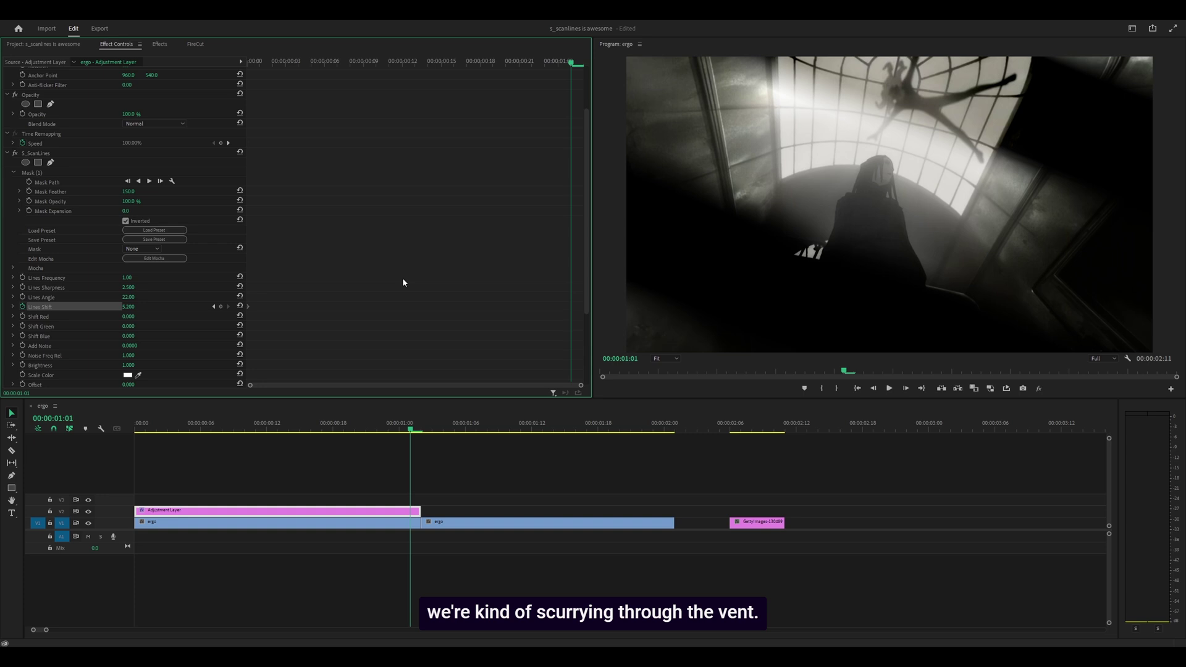
{"action": "left_click", "coordinate": [128, 307]}
{"action": "type", "text": "5.3"}
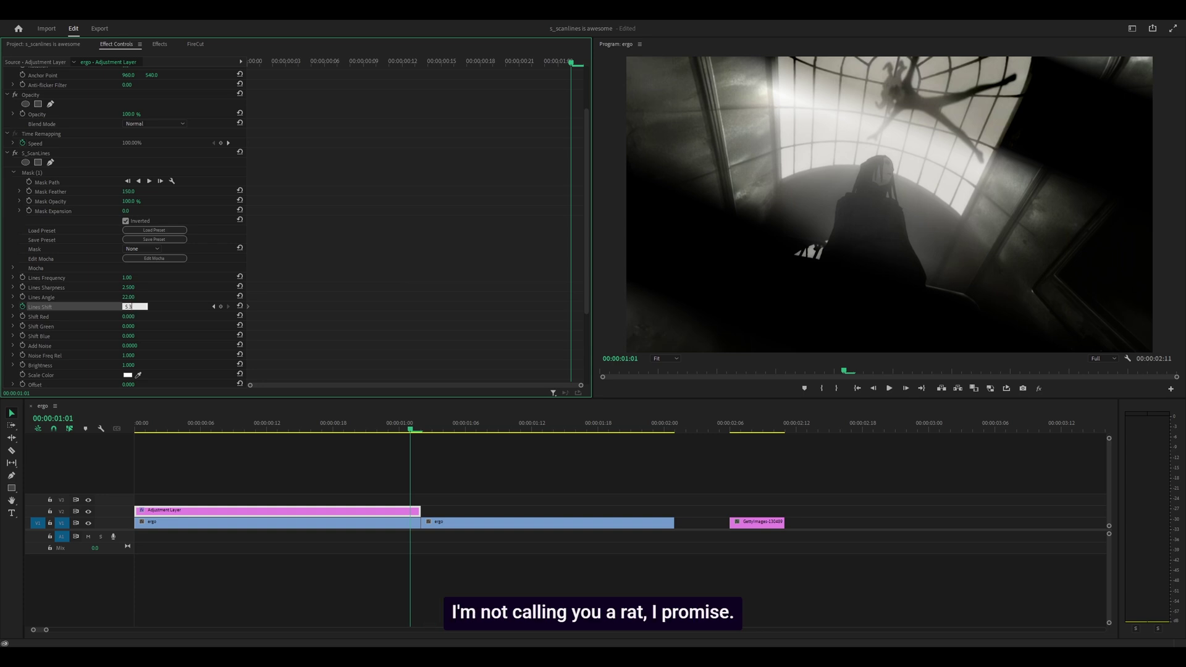
{"action": "key", "text": "Return"}
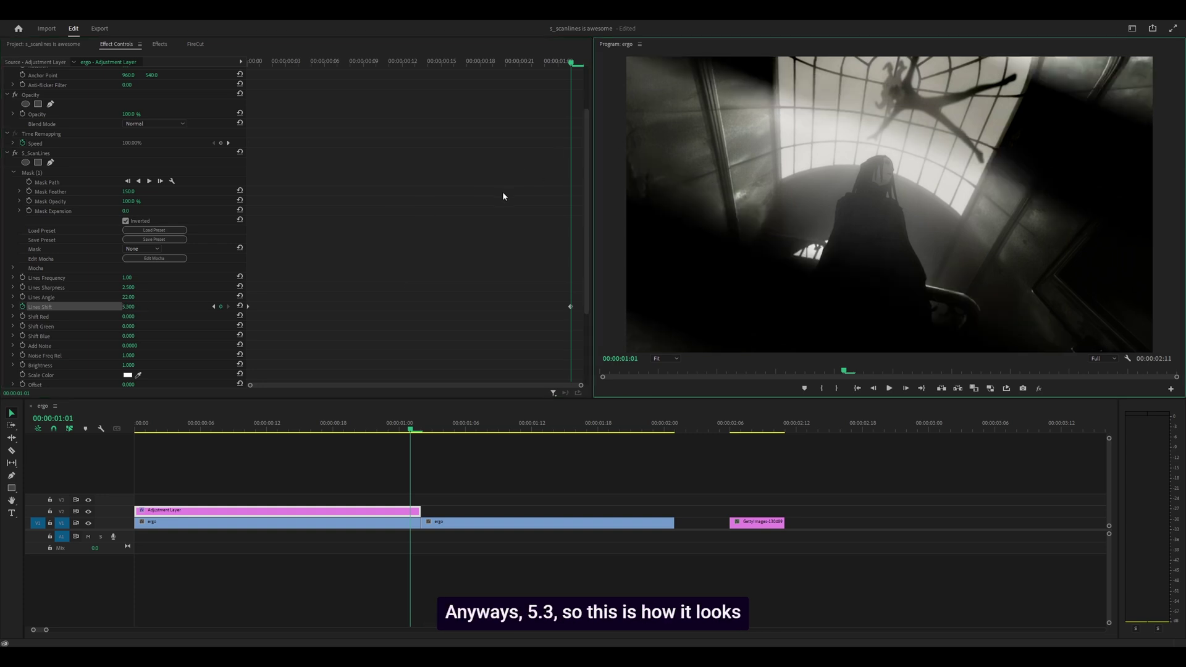
Play back the Lines Shift animation, soften the line edges by setting Lines Sharpness to 2, and preview again.
{"action": "left_click", "coordinate": [161, 434]}
{"action": "key", "text": "space"}
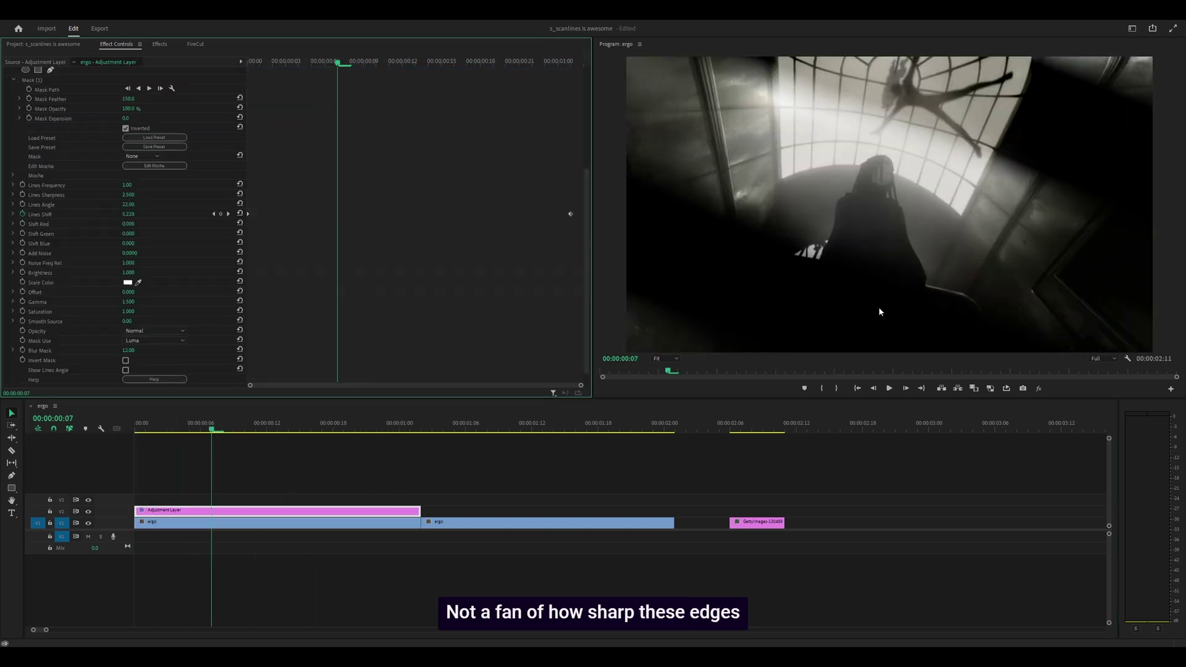
{"action": "left_click", "coordinate": [129, 194]}
{"action": "type", "text": "2"}
{"action": "key", "text": "Return"}
{"action": "key", "text": "space"}
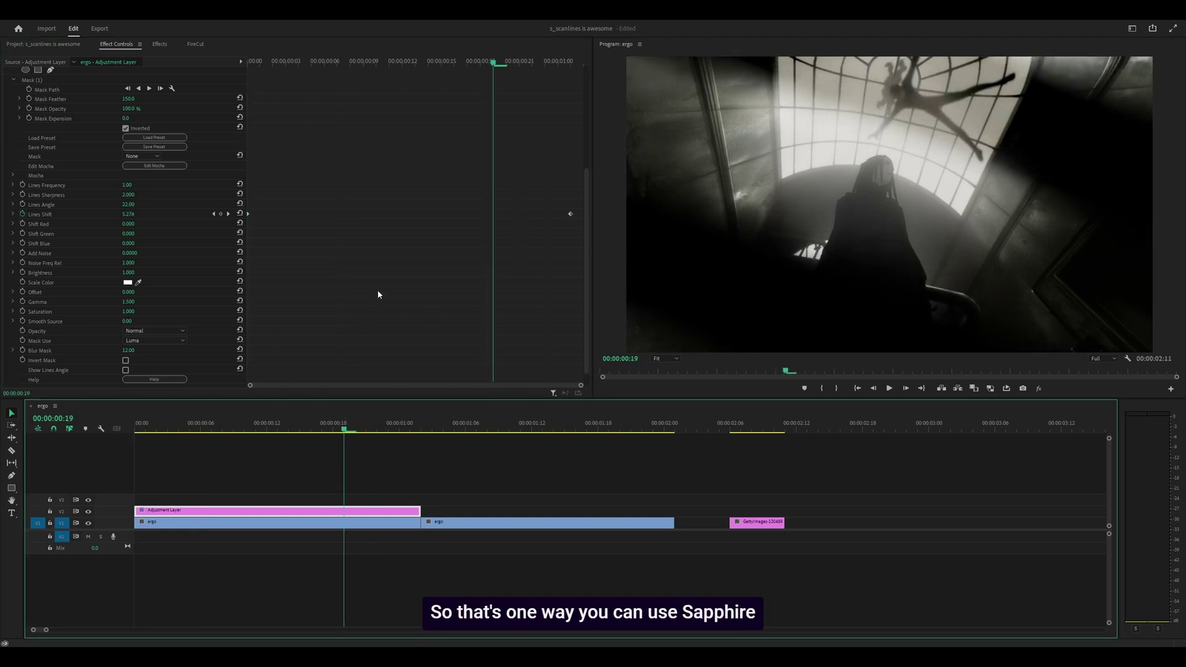
Set the opacity blend mode of the second clip's adjustment layer to Darken.
{"action": "scroll", "coordinate": [377, 291], "scroll_direction": "up", "scroll_amount": 3}
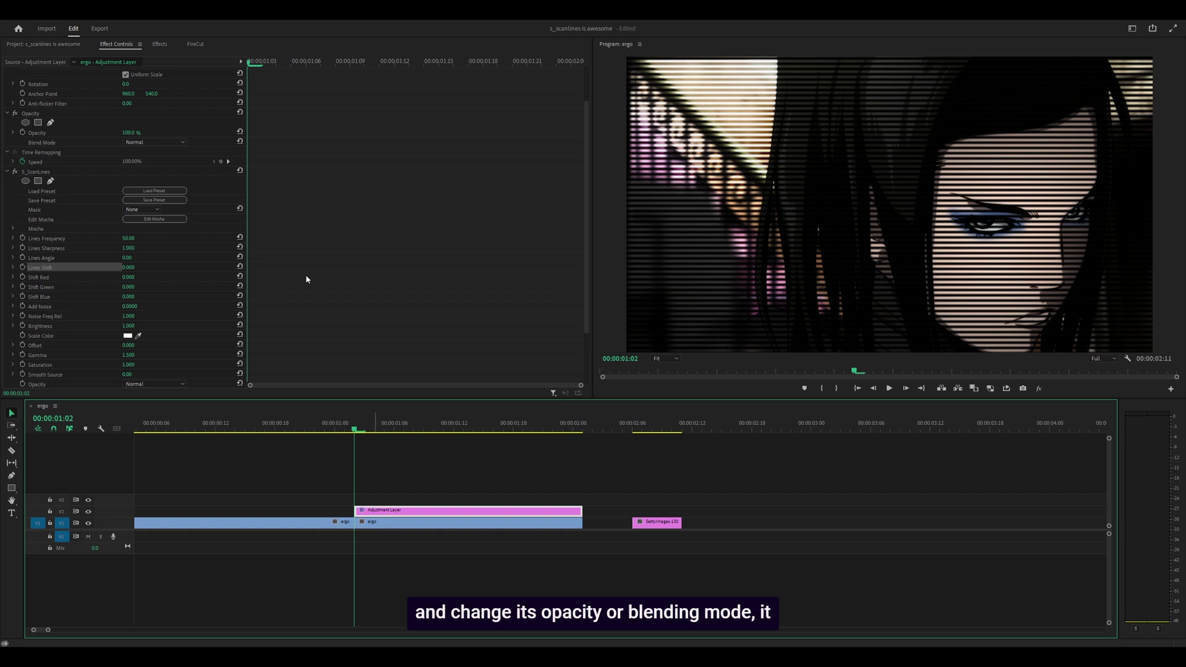
{"action": "scroll", "coordinate": [283, 218], "scroll_direction": "up", "scroll_amount": 2}
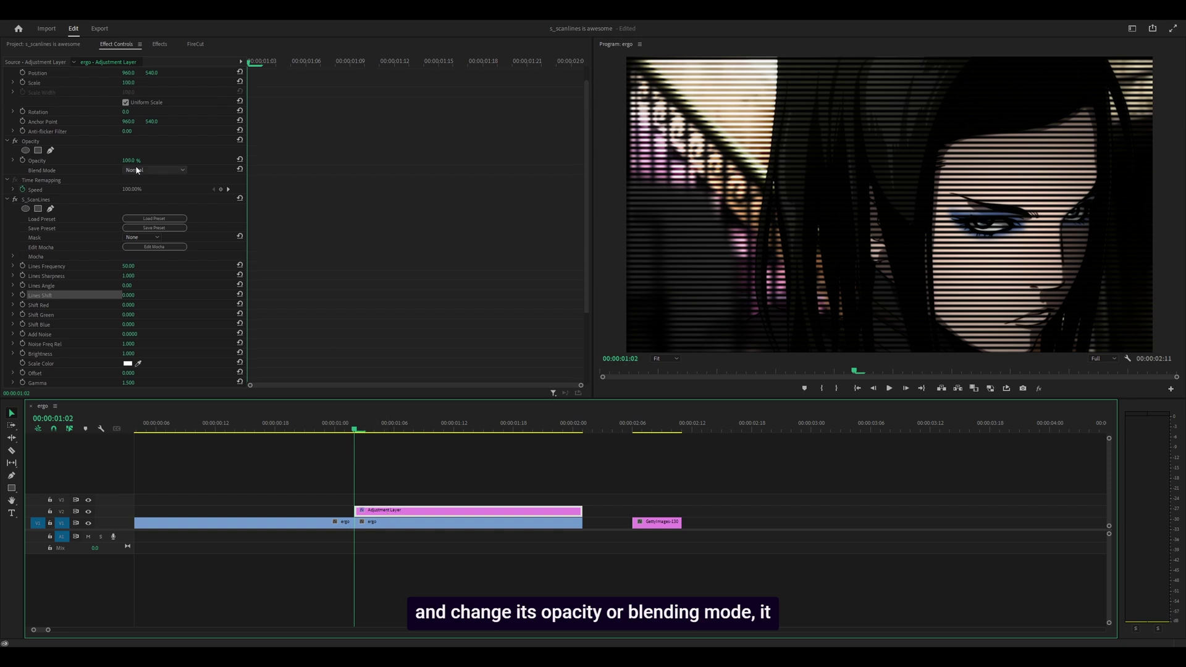
{"action": "left_click", "coordinate": [39, 197]}
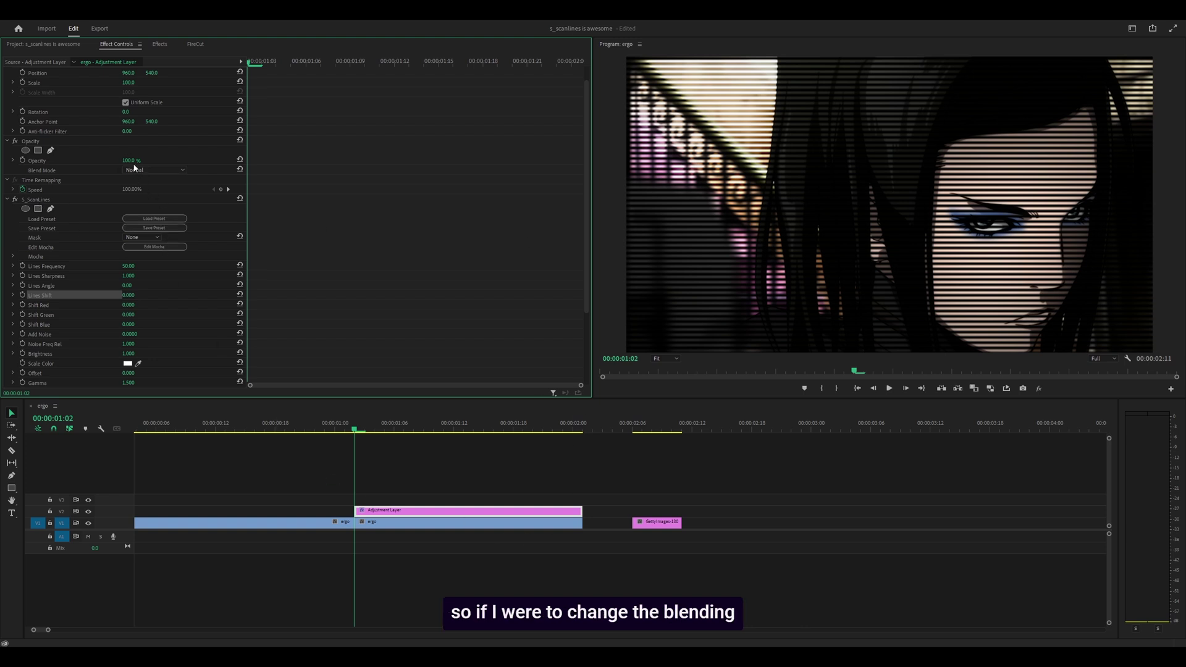
{"action": "left_click", "coordinate": [153, 170]}
{"action": "left_click", "coordinate": [151, 199]}
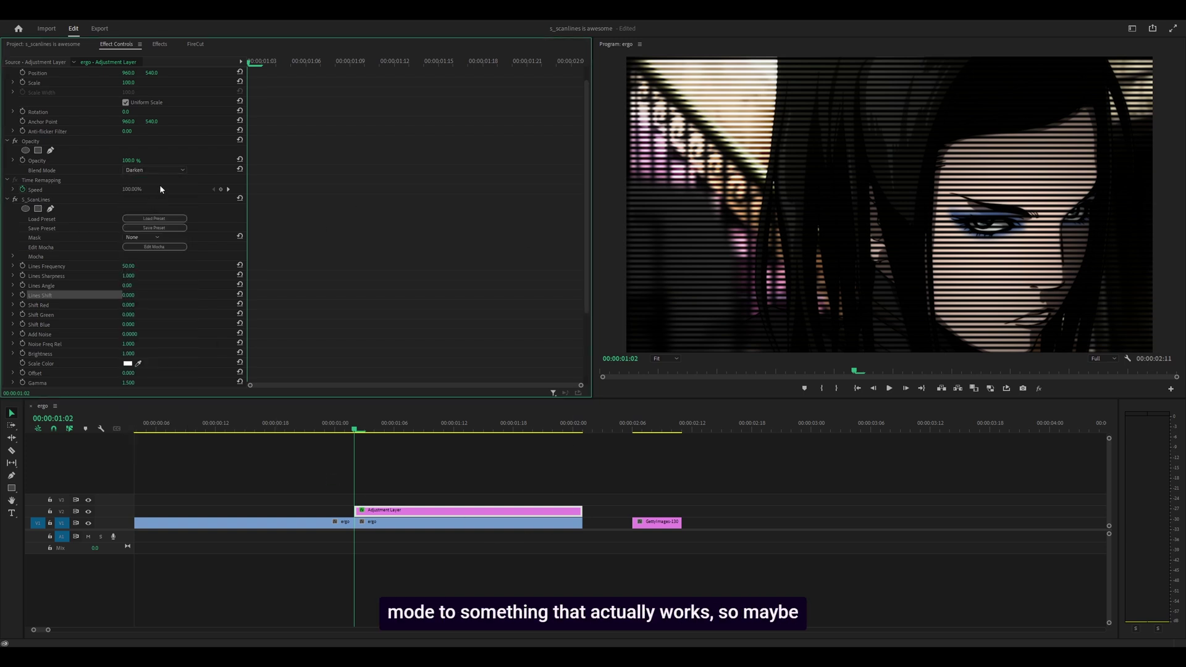
Set the second clip's adjustment layer to the Lighten opacity blend mode and its Lines Frequency to 100.
{"action": "left_click", "coordinate": [142, 170]}
{"action": "left_click", "coordinate": [145, 254]}
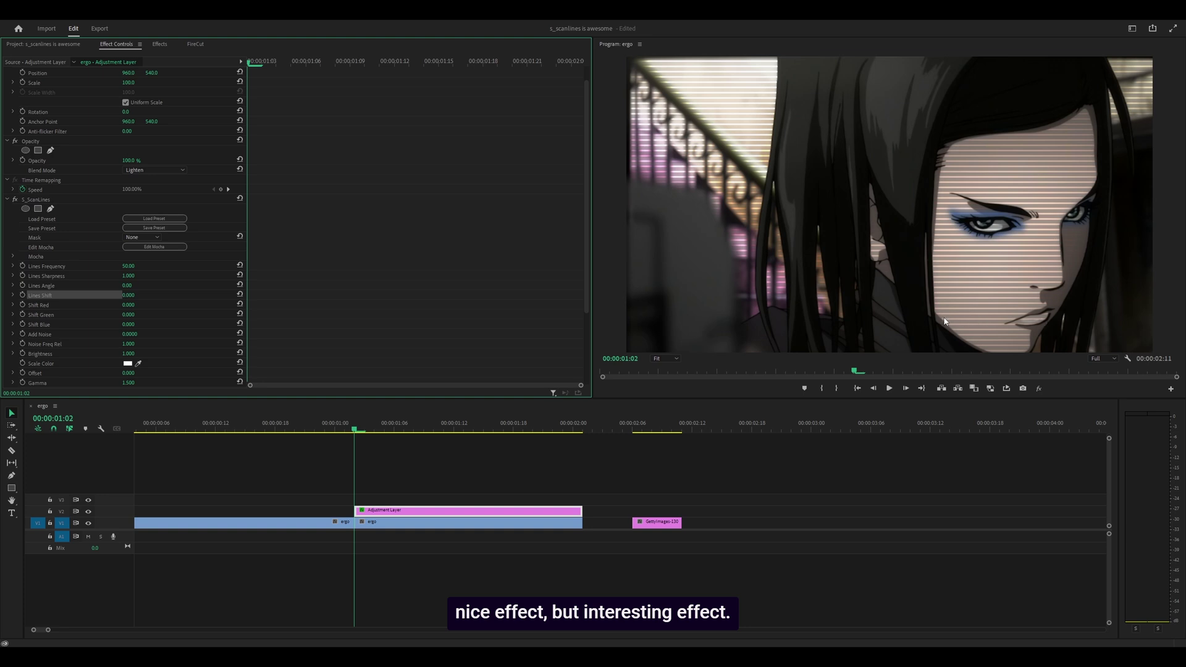
{"action": "left_click", "coordinate": [140, 267]}
{"action": "type", "text": "1"}
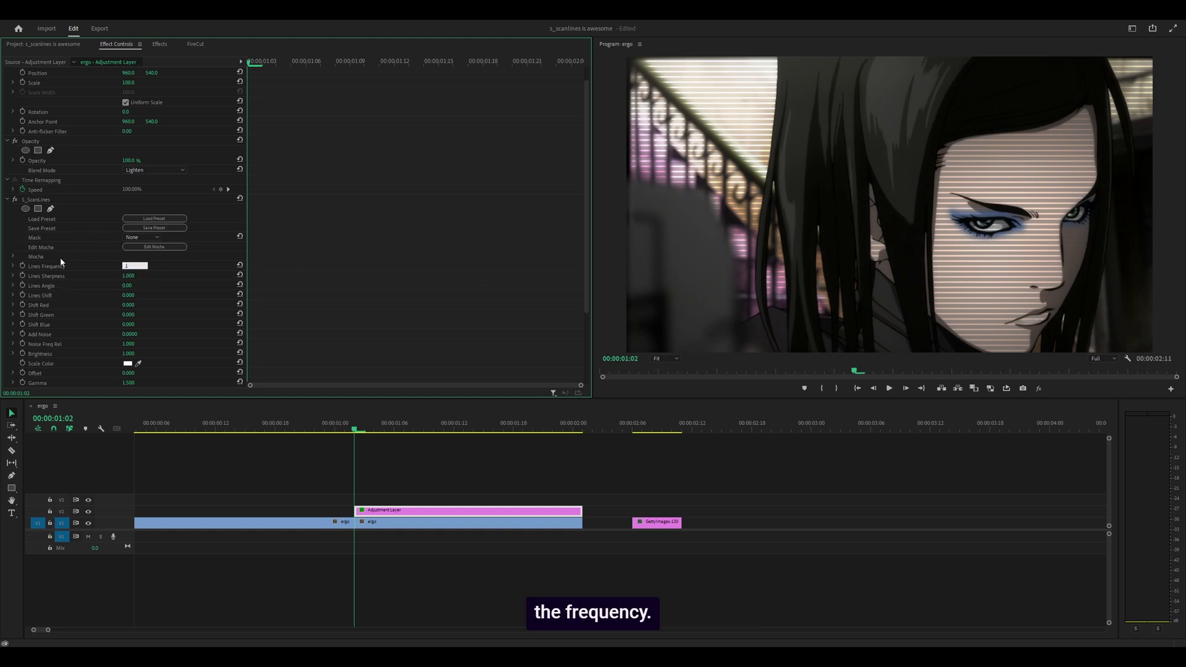
{"action": "type", "text": "00"}
{"action": "key", "text": "Return"}
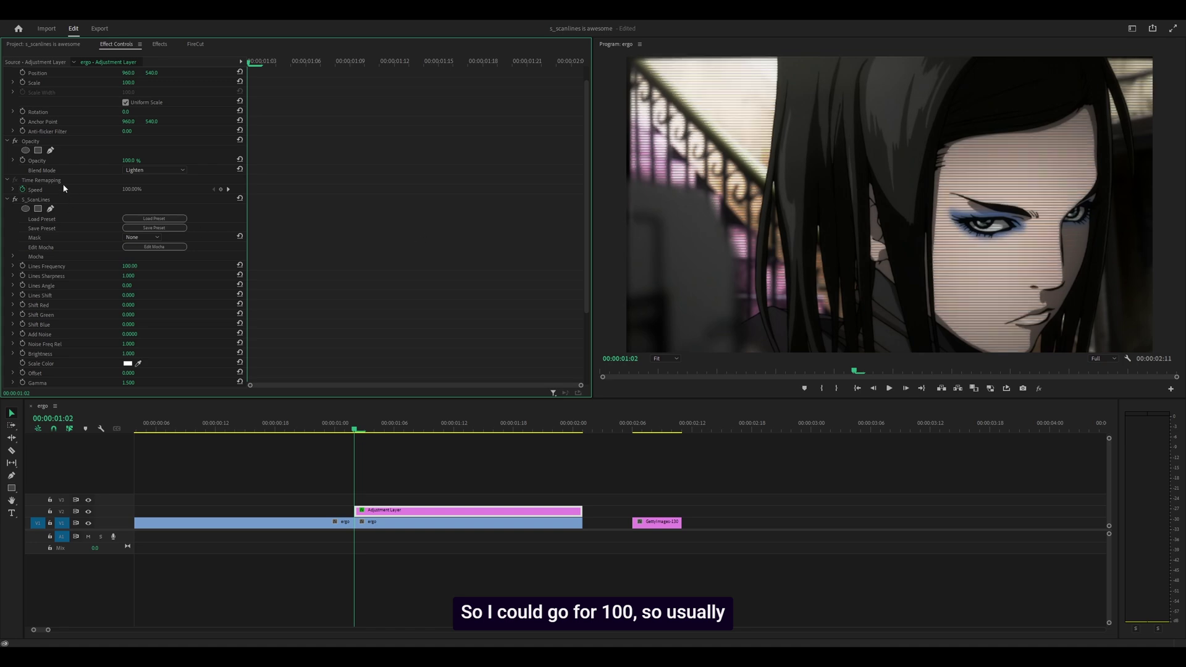
Compare the scan lines with and without the Lighten blend mode in the enlarged program preview.
{"action": "key", "text": "grave"}
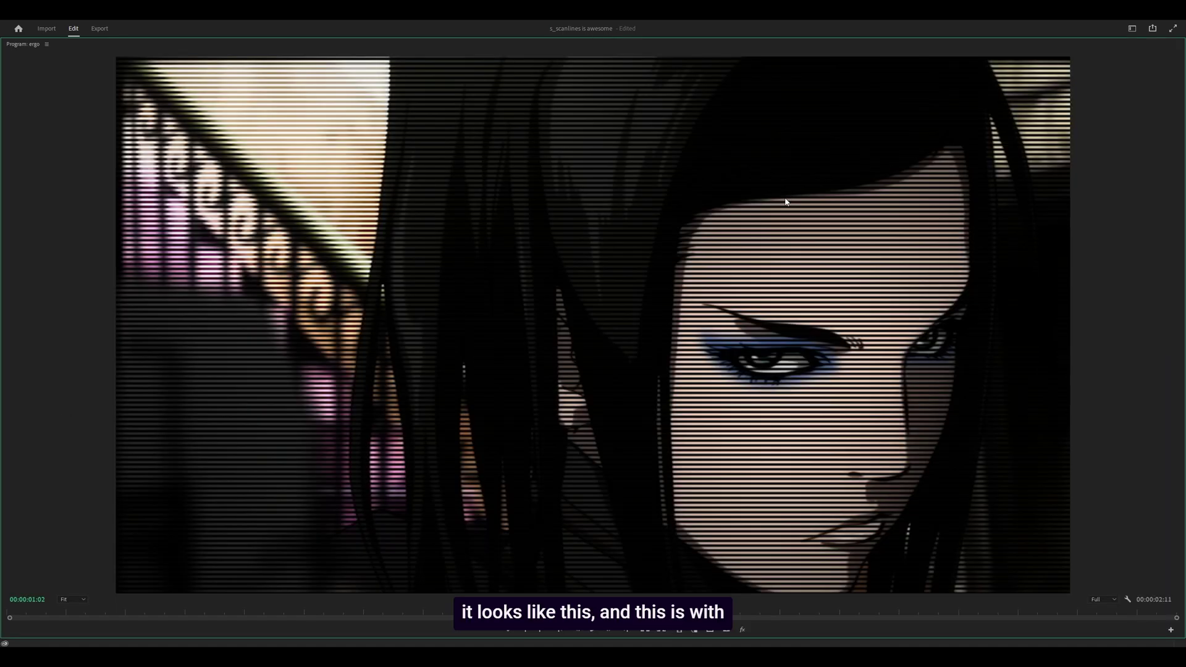
{"action": "key", "text": "grave"}
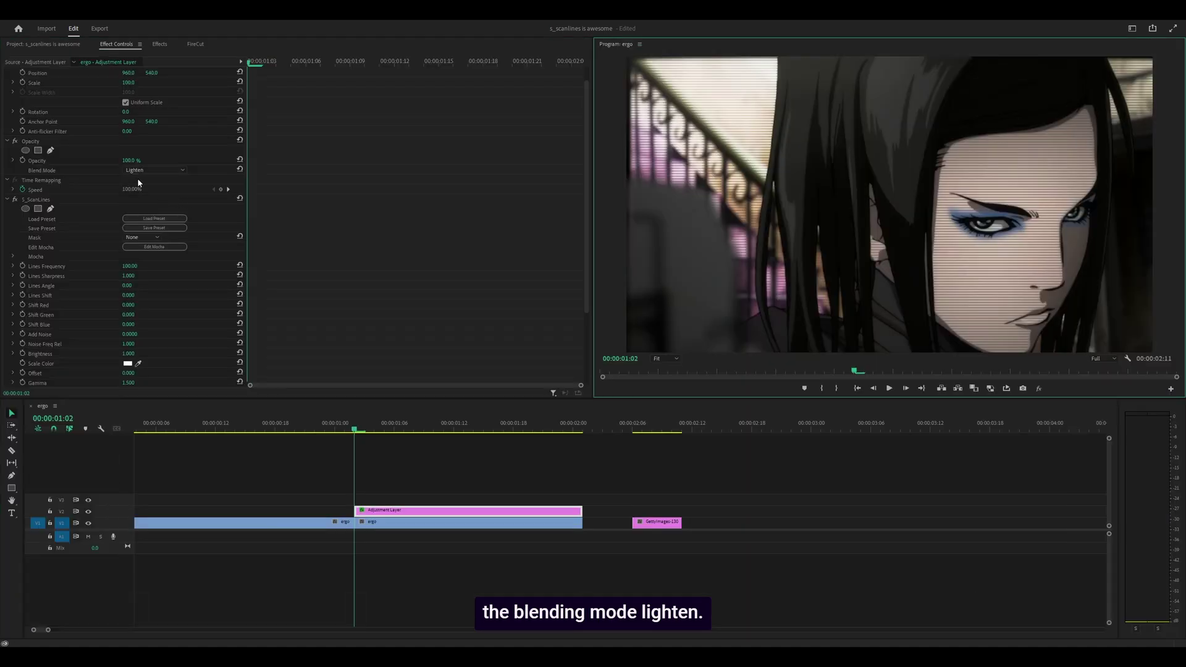
{"action": "key", "text": "grave"}
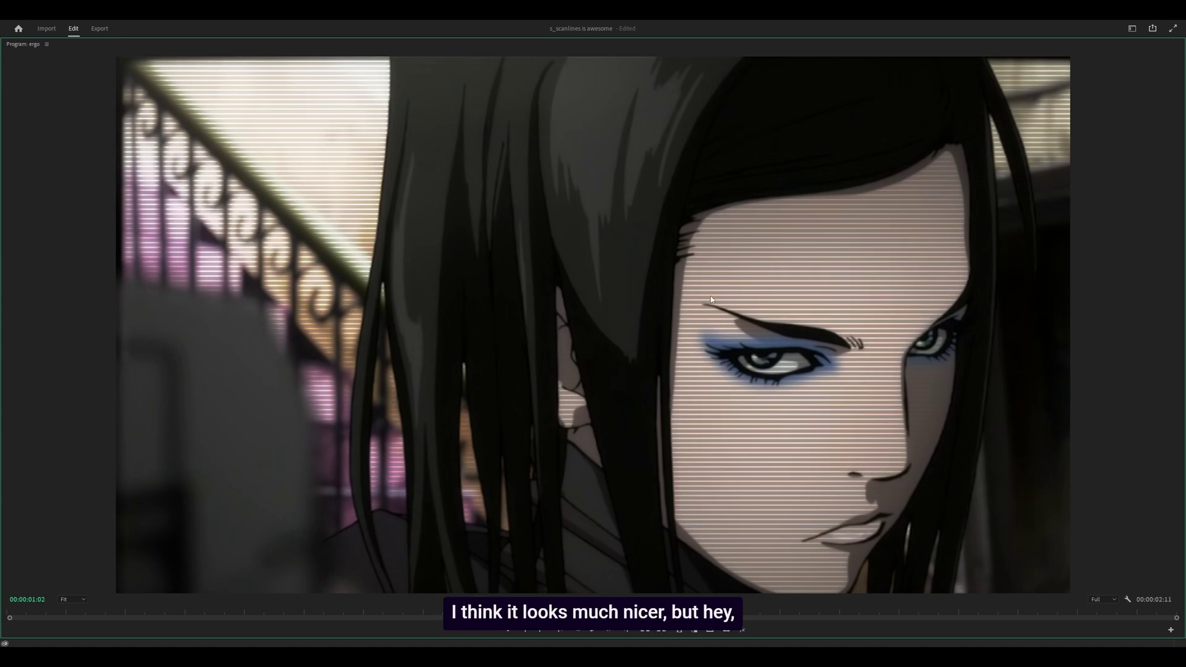
{"action": "key", "text": "grave"}
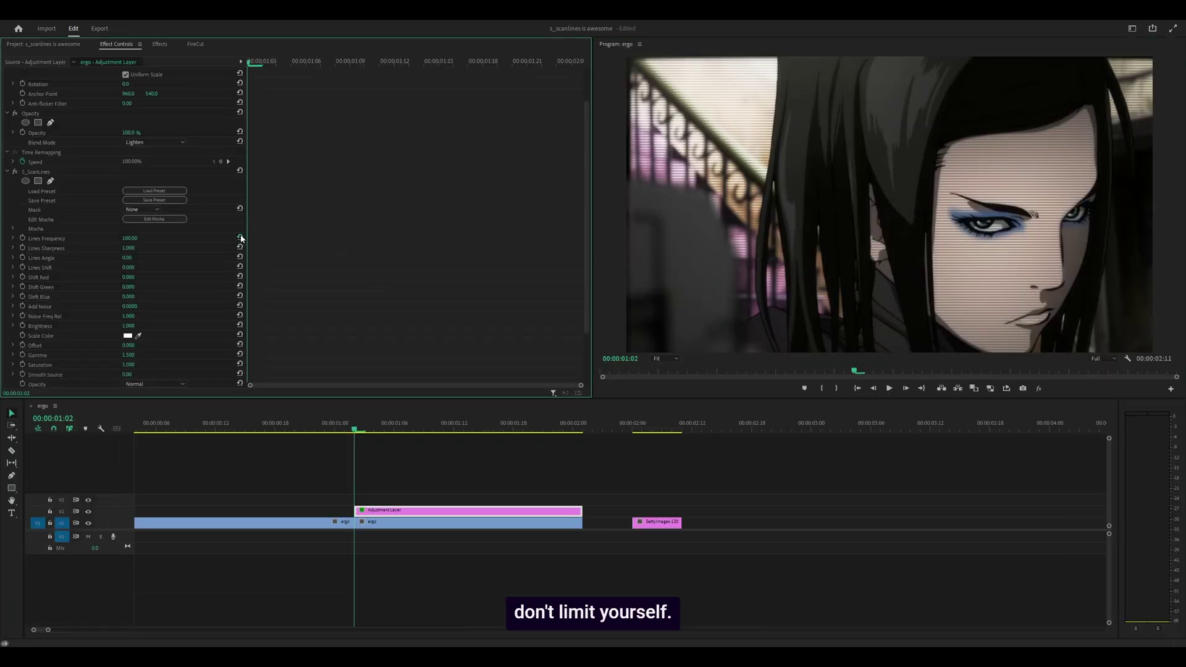
Change the adjustment layer's opacity blend mode to Difference and try Lines Frequency values of 5 and 1.
{"action": "left_click", "coordinate": [154, 143]}
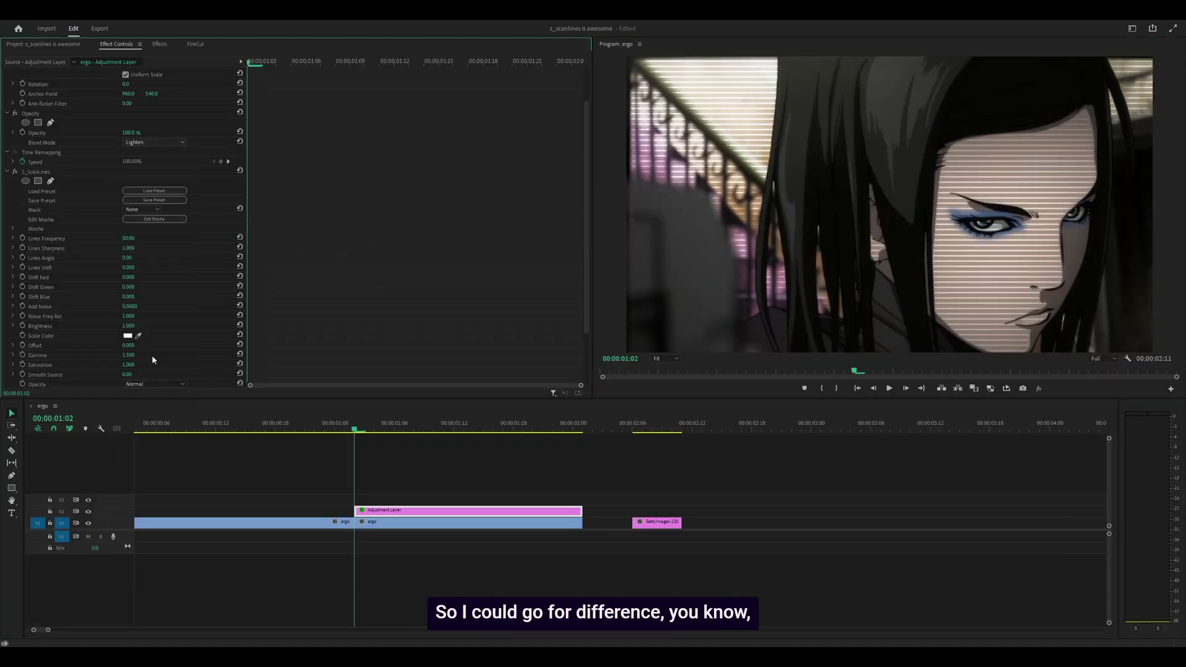
{"action": "left_click", "coordinate": [153, 360]}
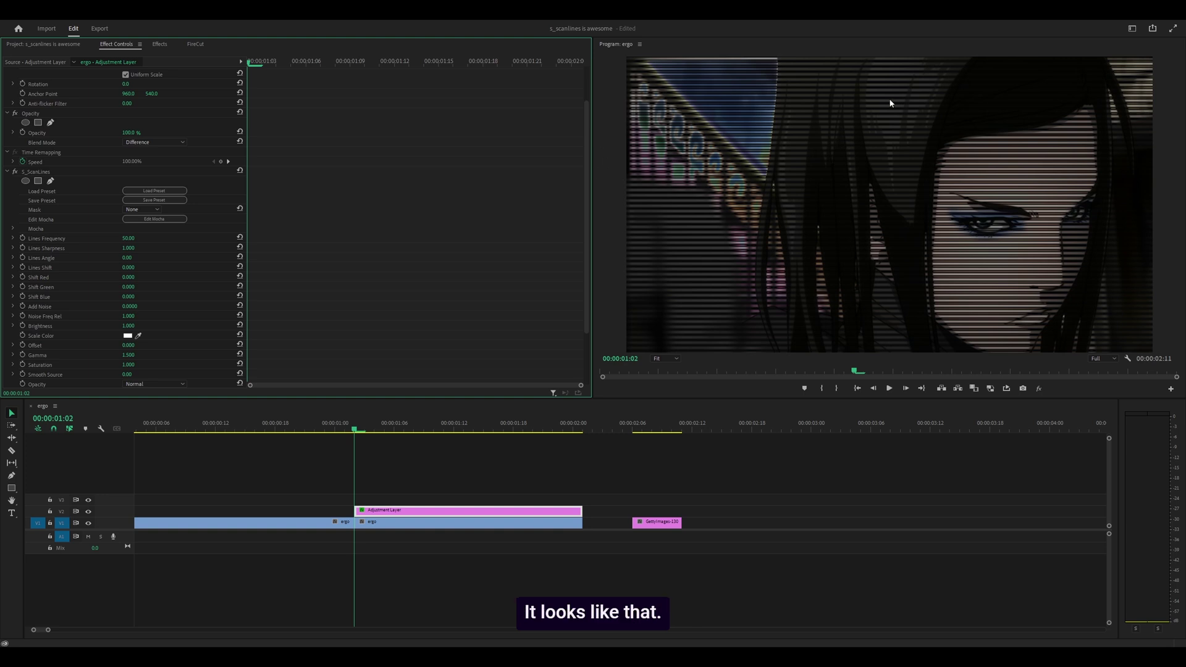
{"action": "left_click", "coordinate": [129, 238]}
{"action": "type", "text": "5"}
{"action": "left_click", "coordinate": [515, 297]}
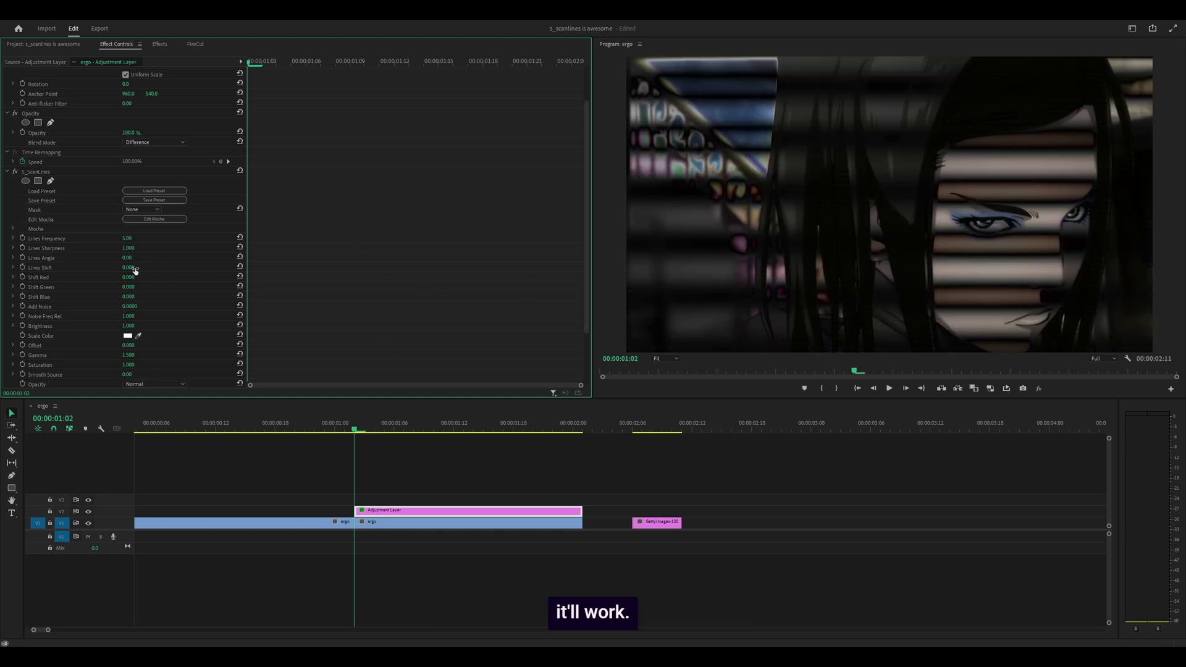
{"action": "left_click_drag", "start_coordinate": [134, 241], "coordinate": [110, 241]}
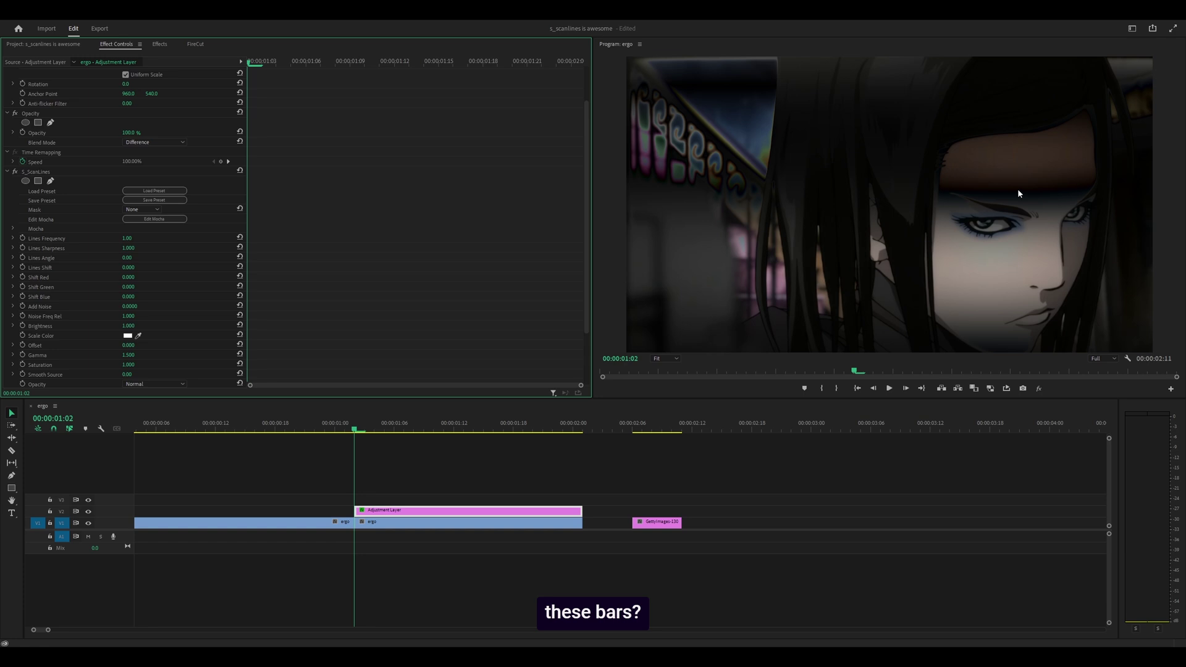
Tilt the scan lines with Lines Angle and set the opacity blend mode to Multiply, also trying a Shift Red adjustment.
{"action": "left_click_drag", "start_coordinate": [127, 258], "coordinate": [201, 258]}
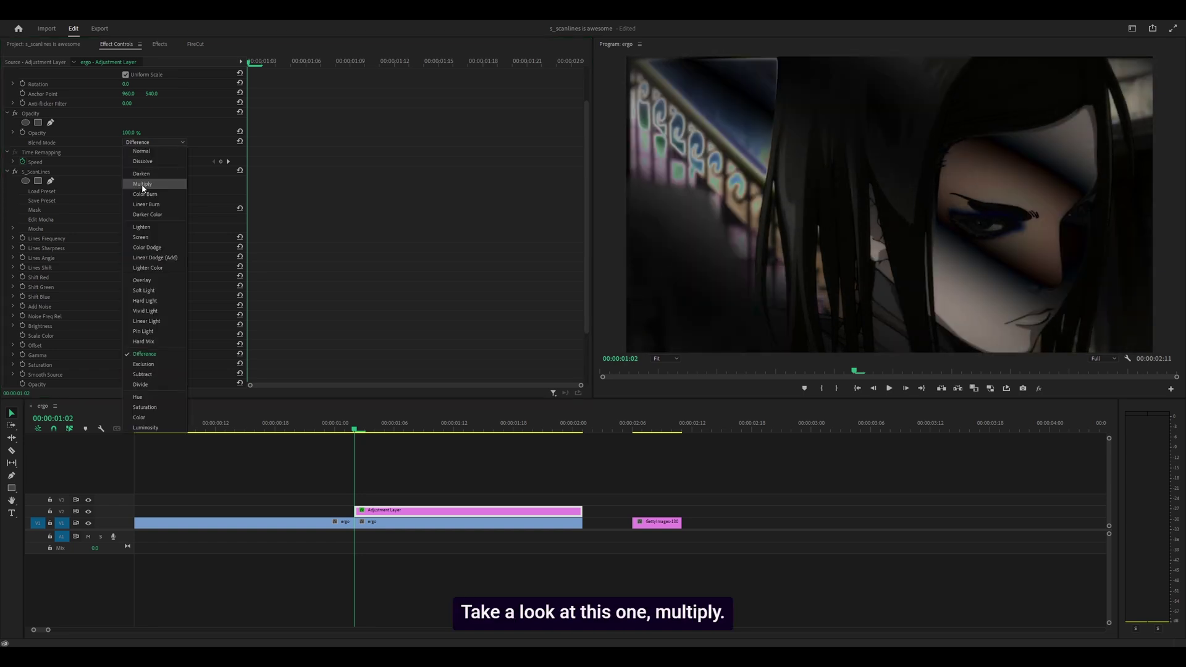
{"action": "left_click", "coordinate": [142, 183]}
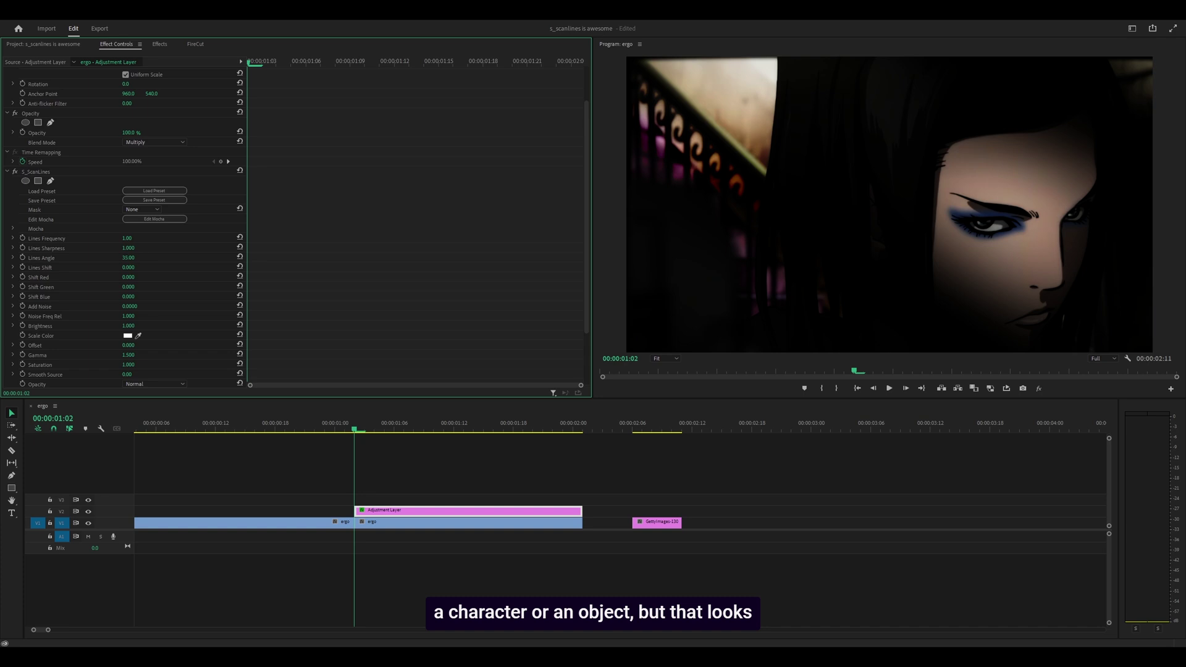
{"action": "left_click_drag", "start_coordinate": [128, 258], "coordinate": [207, 258]}
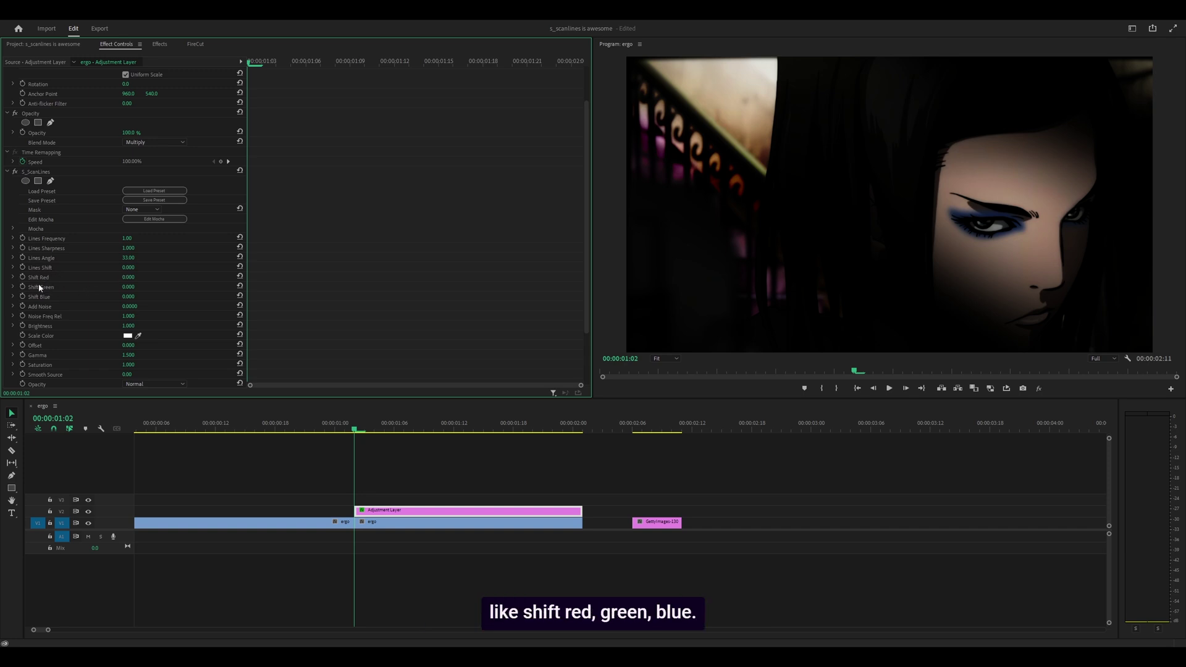
{"action": "left_click_drag", "start_coordinate": [128, 278], "coordinate": [187, 278]}
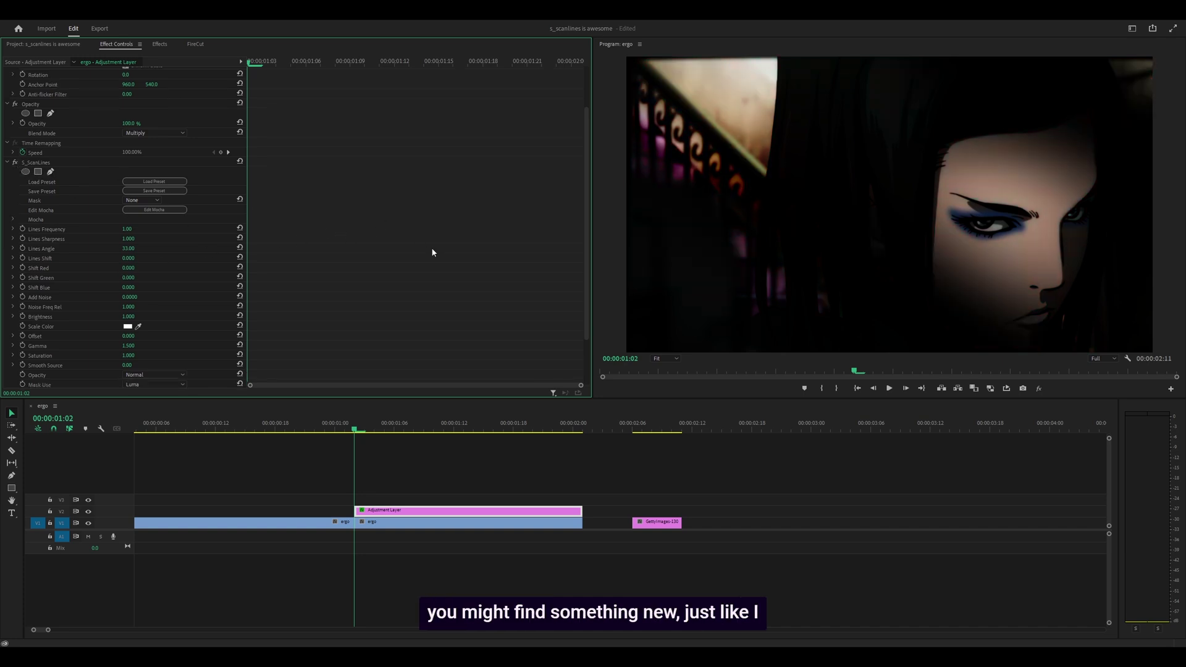
Reset the opacity blend mode to Normal and restore all S_ScanLines parameters on the adjustment layer to their defaults.
{"action": "left_click", "coordinate": [240, 132]}
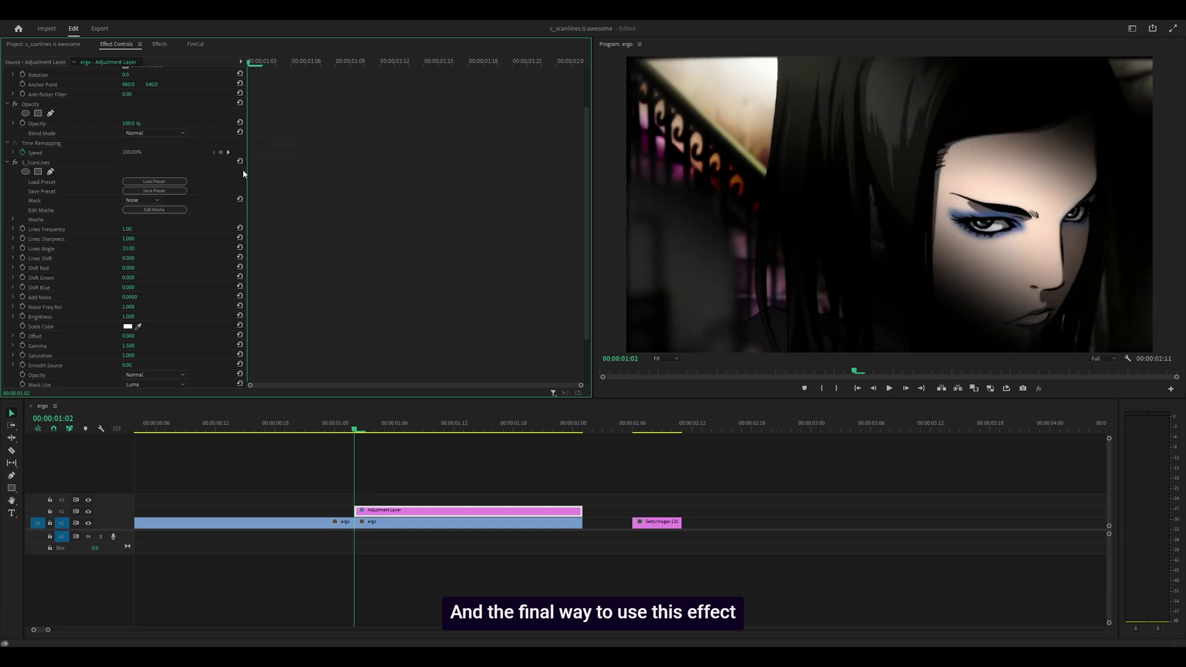
{"action": "left_click", "coordinate": [240, 161]}
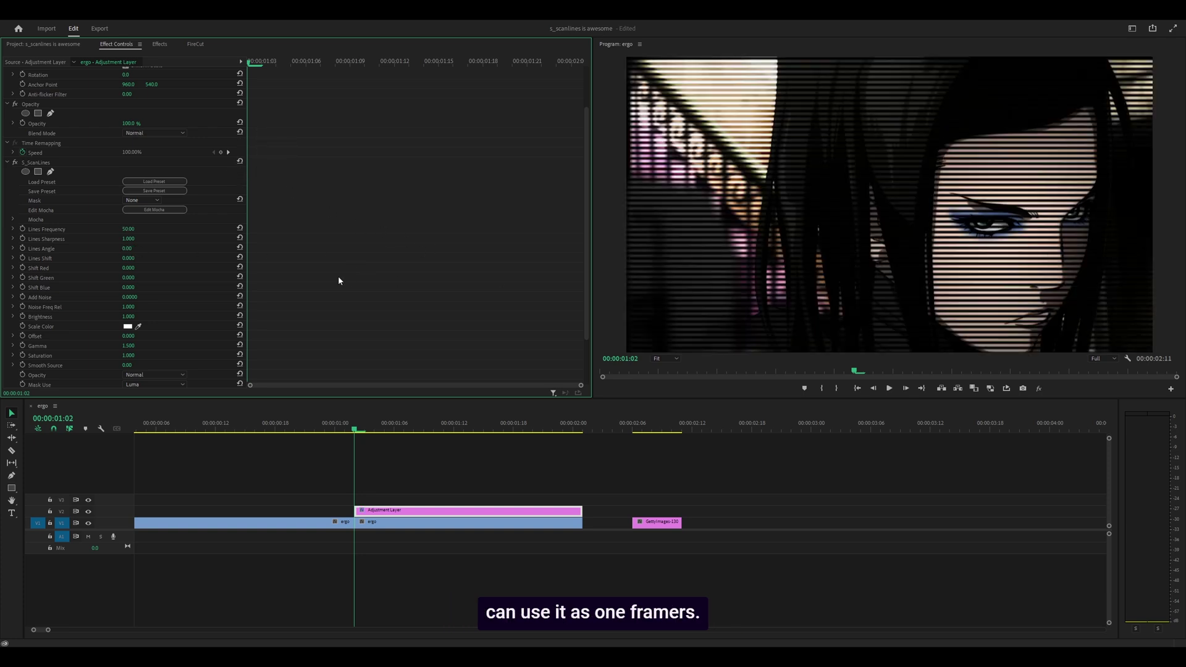
{"action": "left_click", "coordinate": [388, 475]}
{"action": "scroll", "coordinate": [357, 477], "scroll_direction": "up", "scroll_amount": 2}
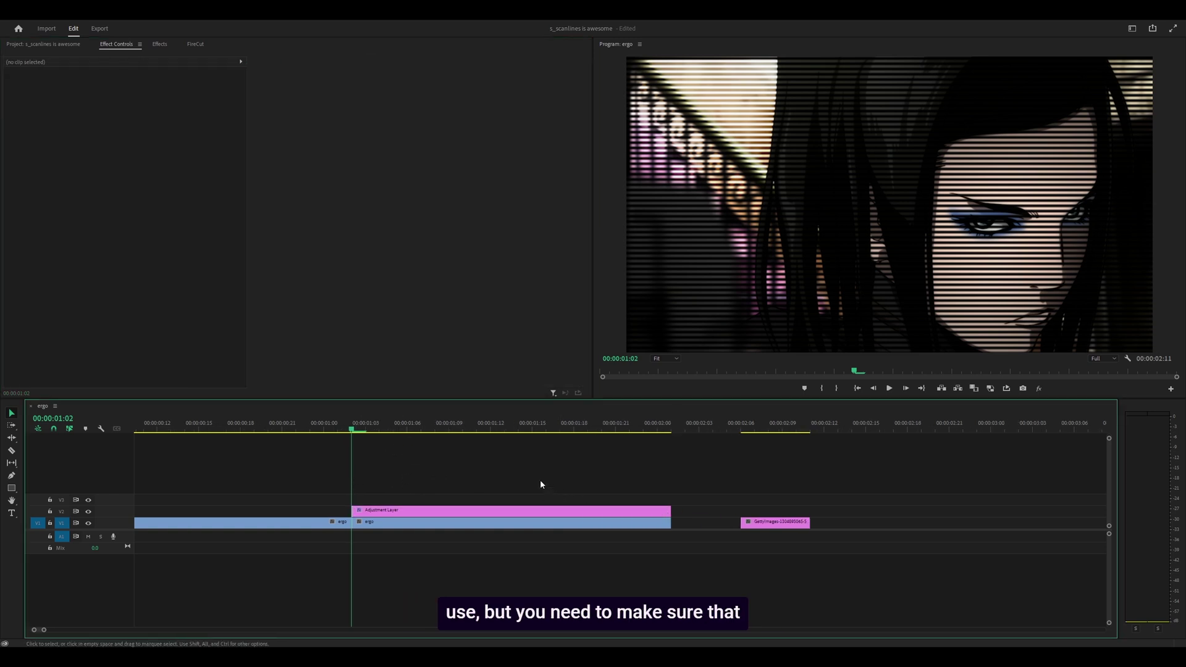
{"action": "left_click", "coordinate": [63, 15]}
{"action": "left_click", "coordinate": [77, 26]}
{"action": "left_click", "coordinate": [546, 181]}
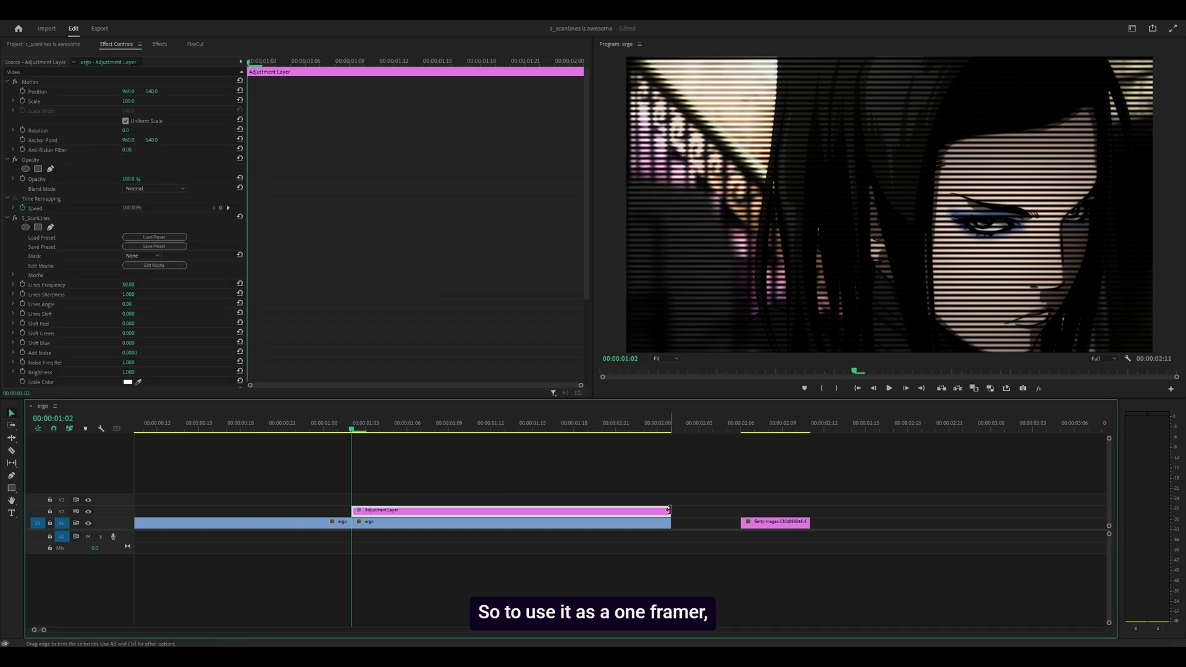
Trim the second clip's adjustment layer to one frame and move it to 00:00:01:01, over the first clip's last frame.
{"action": "left_click_drag", "start_coordinate": [668, 510], "coordinate": [365, 510]}
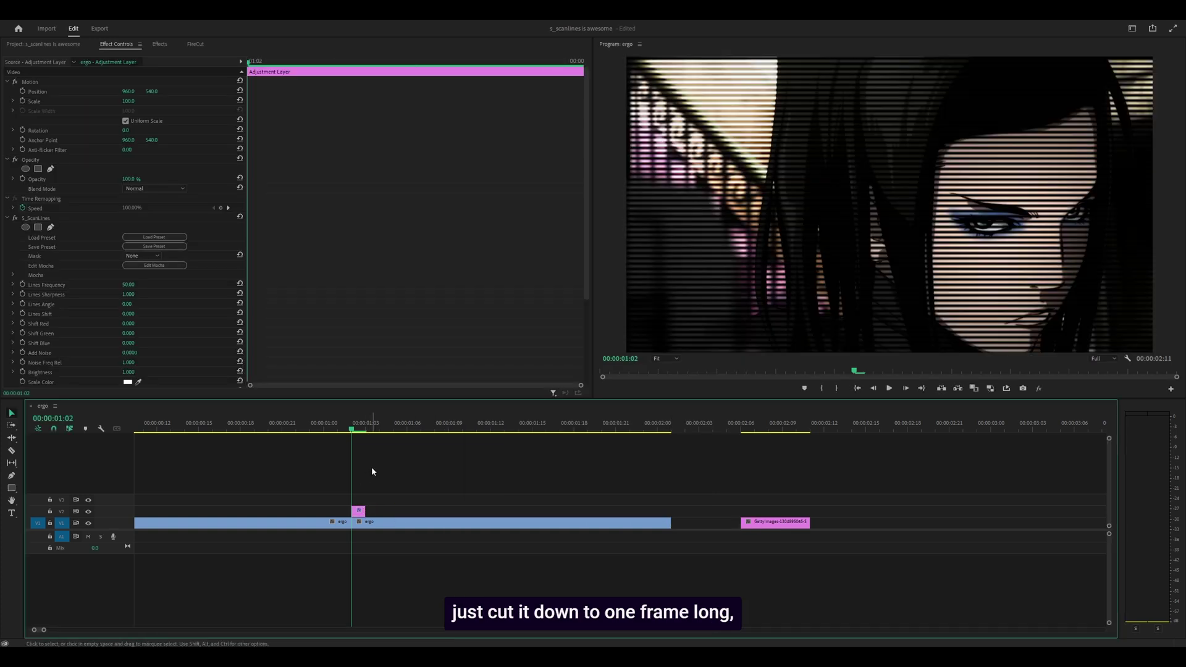
{"action": "left_click", "coordinate": [372, 469]}
{"action": "key", "text": "Left"}
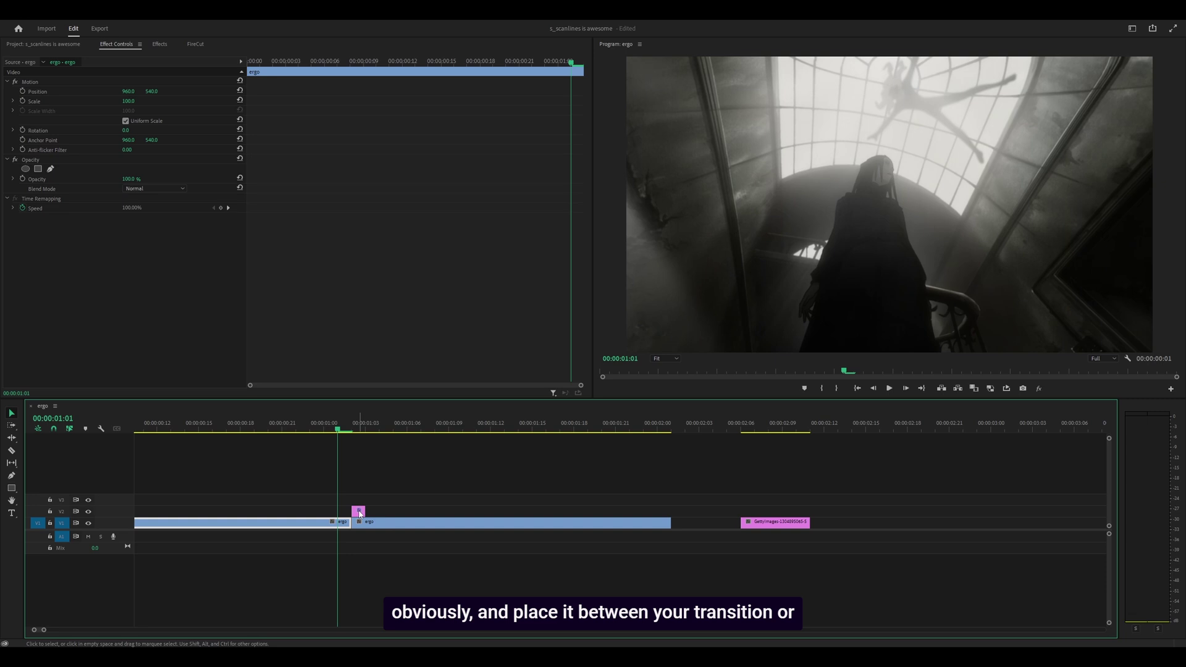
{"action": "left_click_drag", "start_coordinate": [360, 515], "coordinate": [346, 513]}
{"action": "left_click", "coordinate": [398, 488]}
{"action": "key", "text": "Left"}
{"action": "key", "text": "Right"}
{"action": "key", "text": "Right"}
{"action": "key", "text": "Left"}
Set the one-frame adjustment layer's Lines Frequency to 100.
{"action": "left_click", "coordinate": [344, 511]}
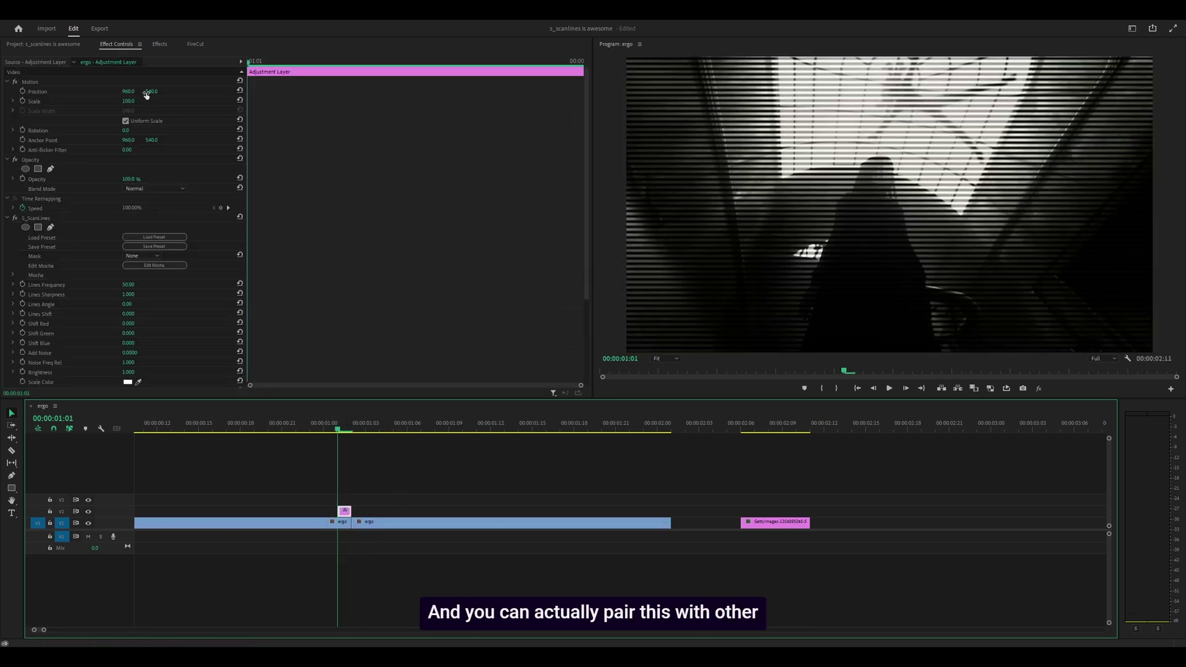
{"action": "left_click", "coordinate": [132, 285]}
{"action": "type", "text": "1"}
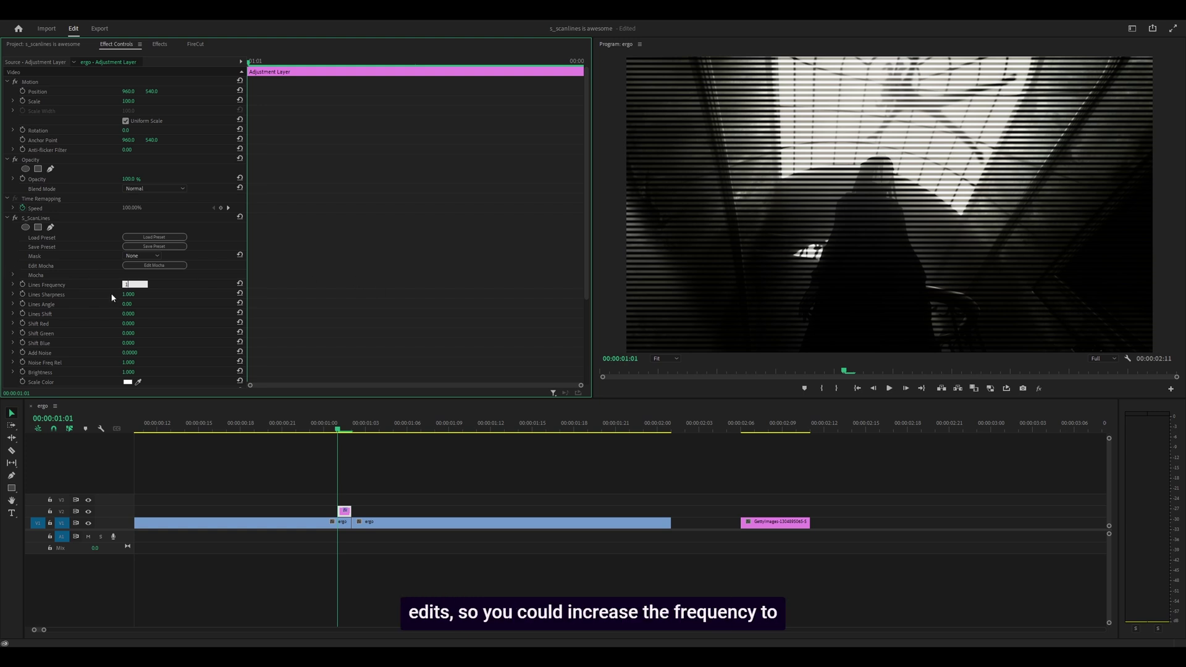
{"action": "type", "text": "00"}
{"action": "key", "text": "Return"}
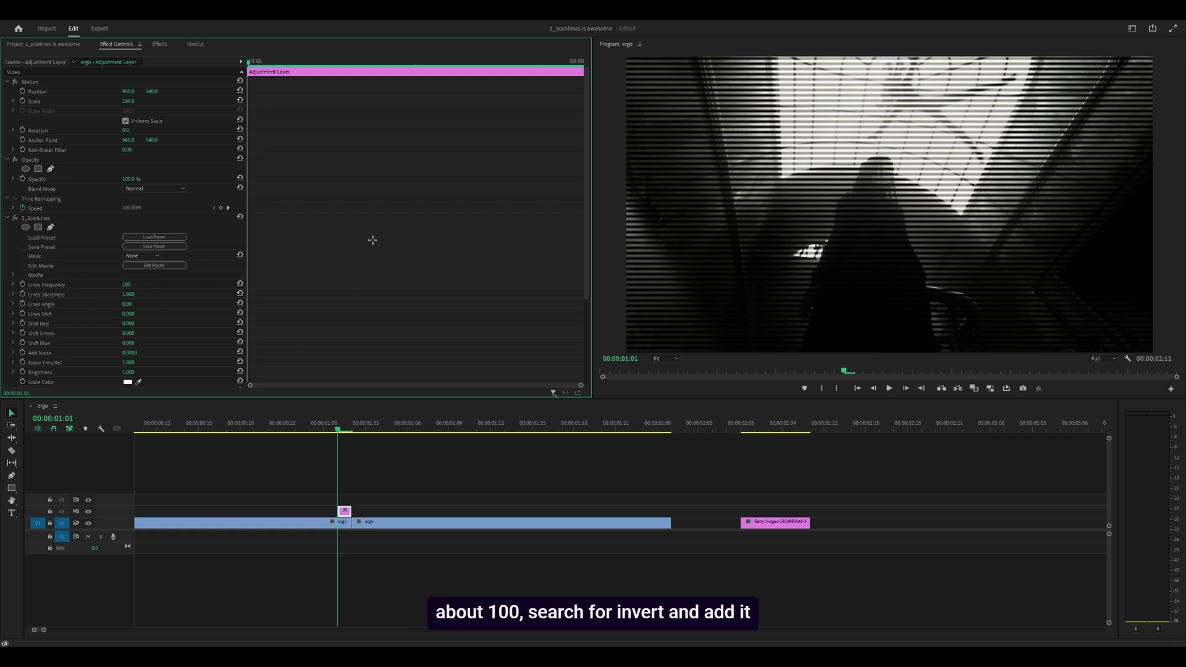
Search the effects for "invert" and apply the Channel category's Invert effect to the one-frame adjustment layer.
{"action": "left_click", "coordinate": [160, 44]}
{"action": "left_click", "coordinate": [40, 57]}
{"action": "type", "text": "invert"}
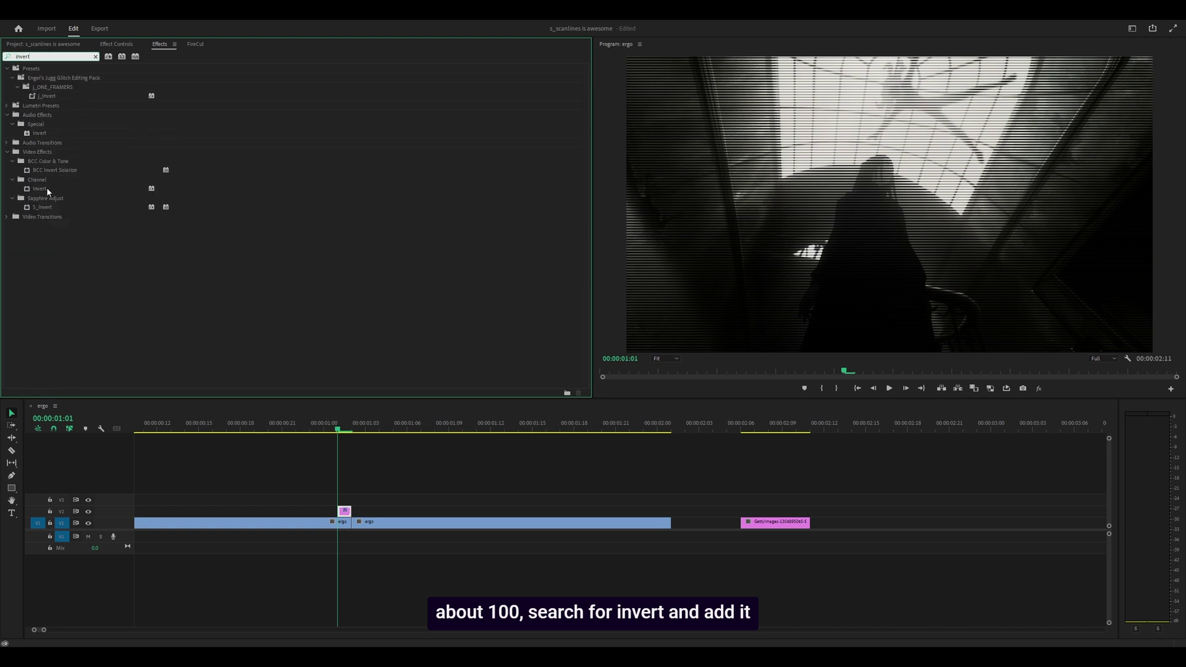
{"action": "left_click_drag", "start_coordinate": [46, 187], "coordinate": [344, 511]}
{"action": "left_click", "coordinate": [117, 43]}
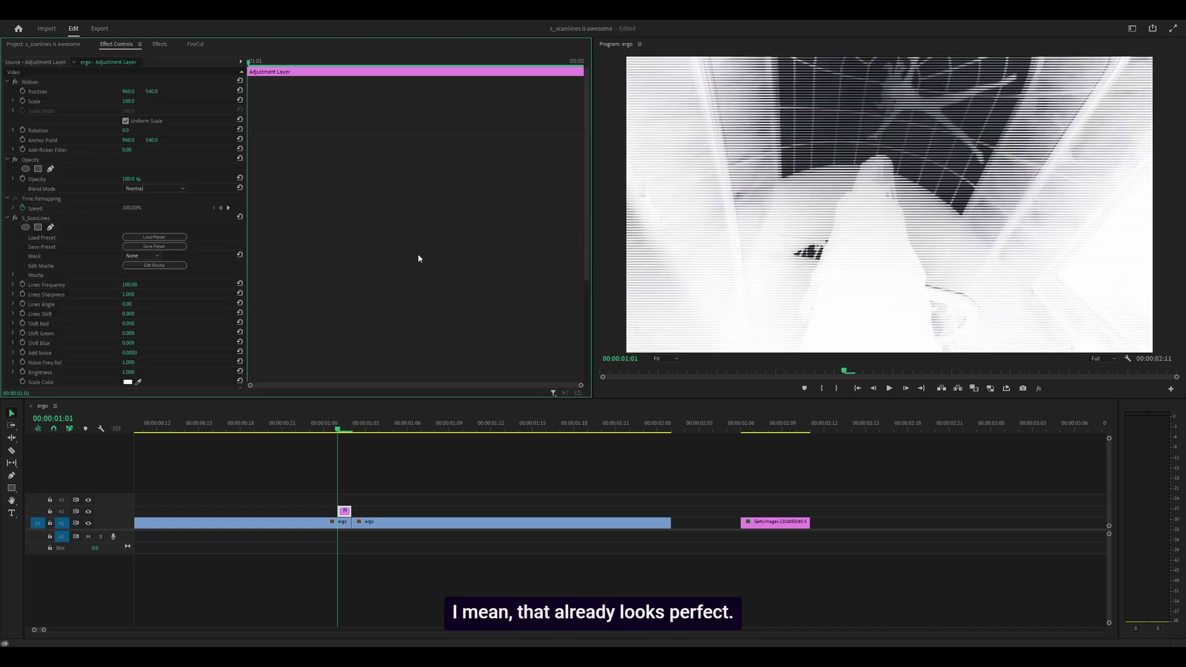
Set the Invert effect's Channel to HLS and play back the cut between the two clips.
{"action": "scroll", "coordinate": [360, 251], "scroll_direction": "down", "scroll_amount": 5}
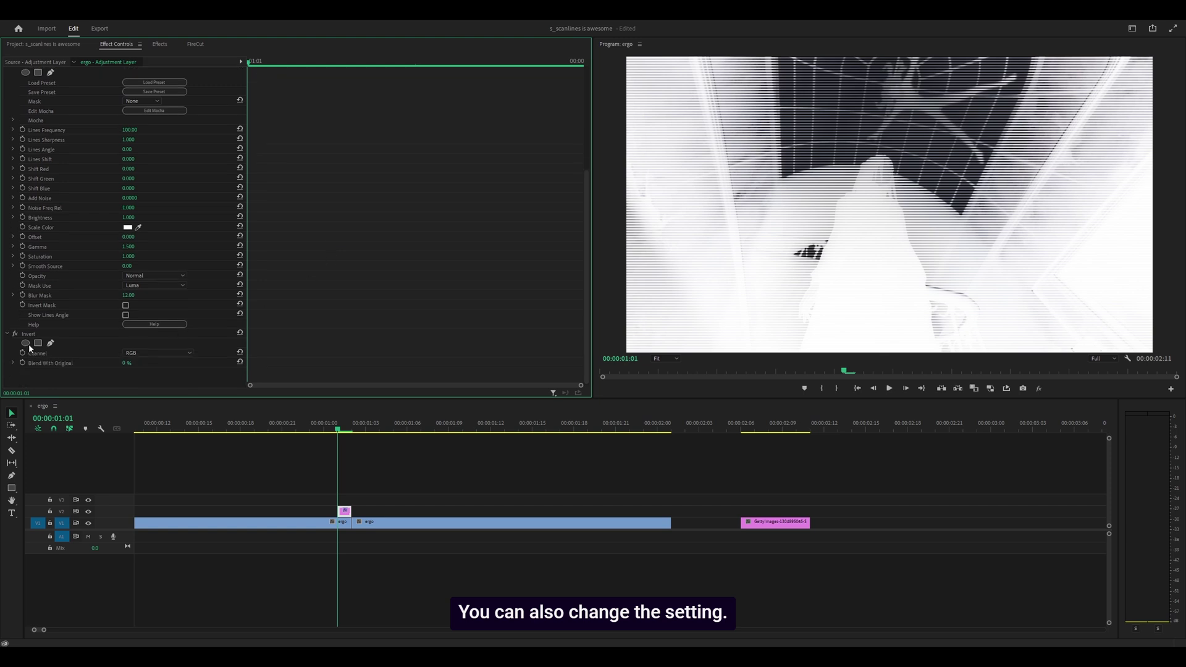
{"action": "left_click", "coordinate": [154, 352]}
{"action": "left_click", "coordinate": [151, 407]}
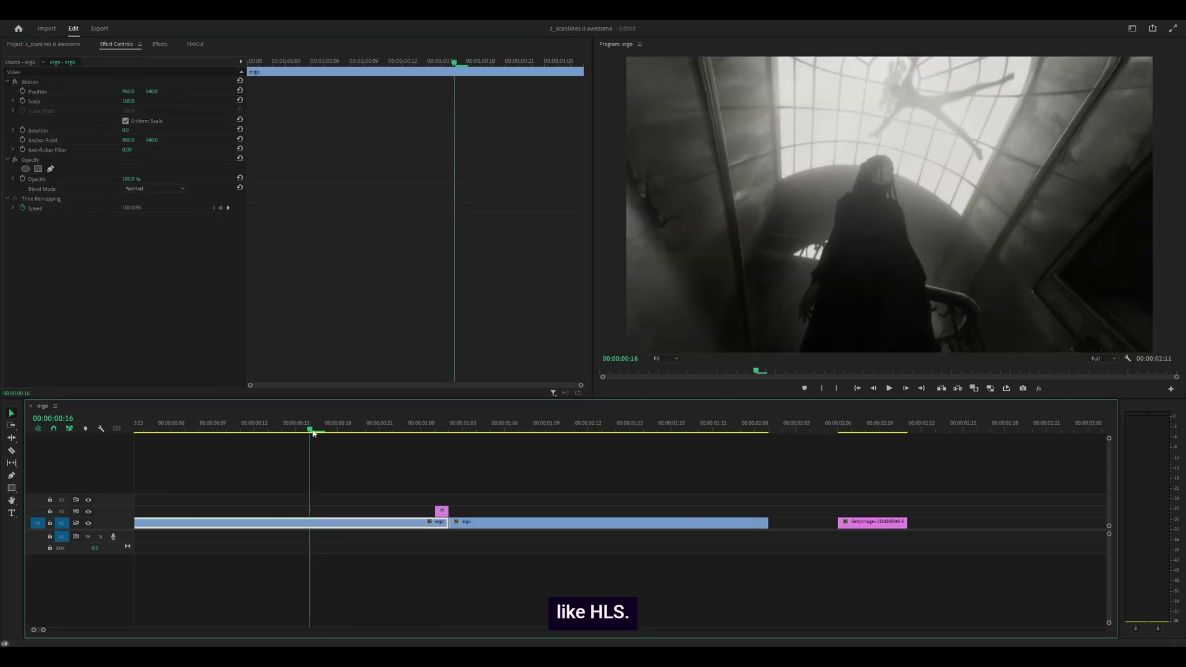
{"action": "left_click_drag", "start_coordinate": [312, 431], "coordinate": [758, 444]}
{"action": "key", "text": "space"}
{"action": "scroll", "coordinate": [342, 436], "scroll_direction": "up", "scroll_amount": 1}
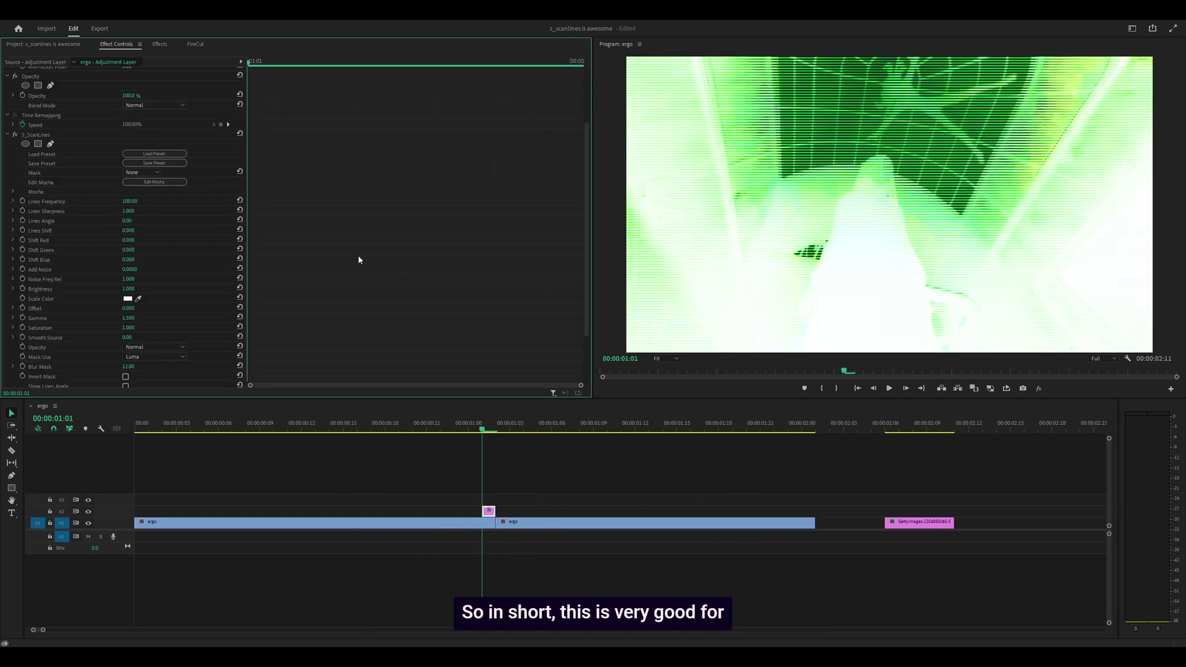
Set the one-frame layer's Lines Frequency to 150 and check the finer scan lines in the enlarged program preview.
{"action": "scroll", "coordinate": [358, 256], "scroll_direction": "down", "scroll_amount": 1}
{"action": "left_click", "coordinate": [134, 191]}
{"action": "type", "text": "150"}
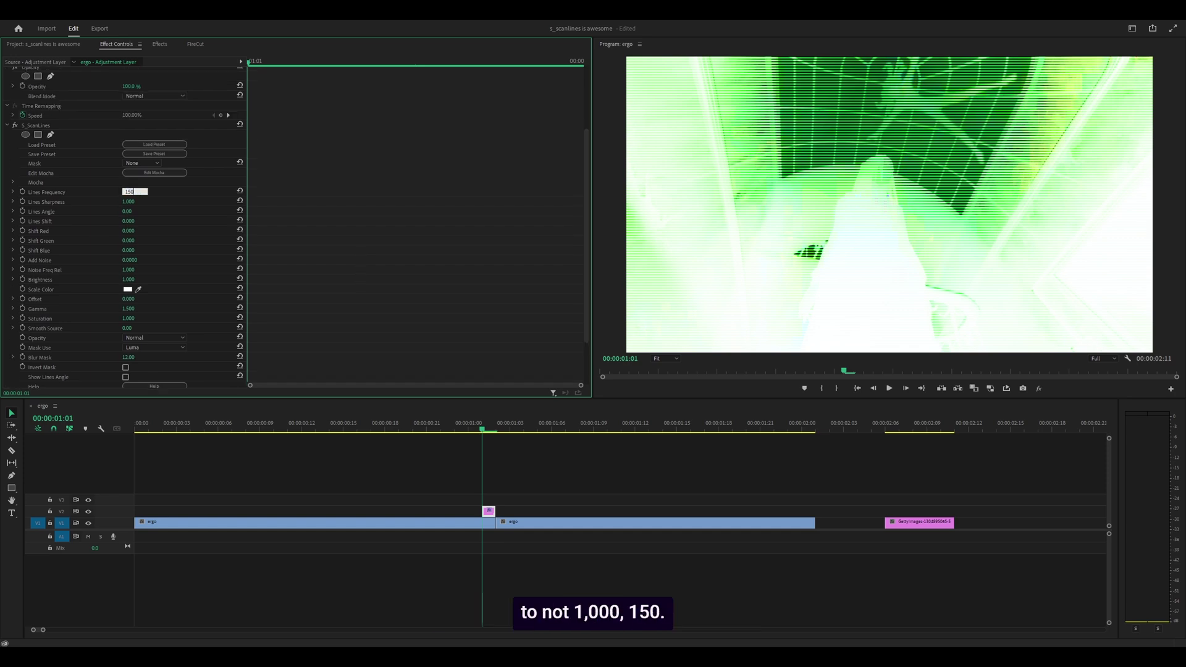
{"action": "key", "text": "Return"}
{"action": "key", "text": "grave"}
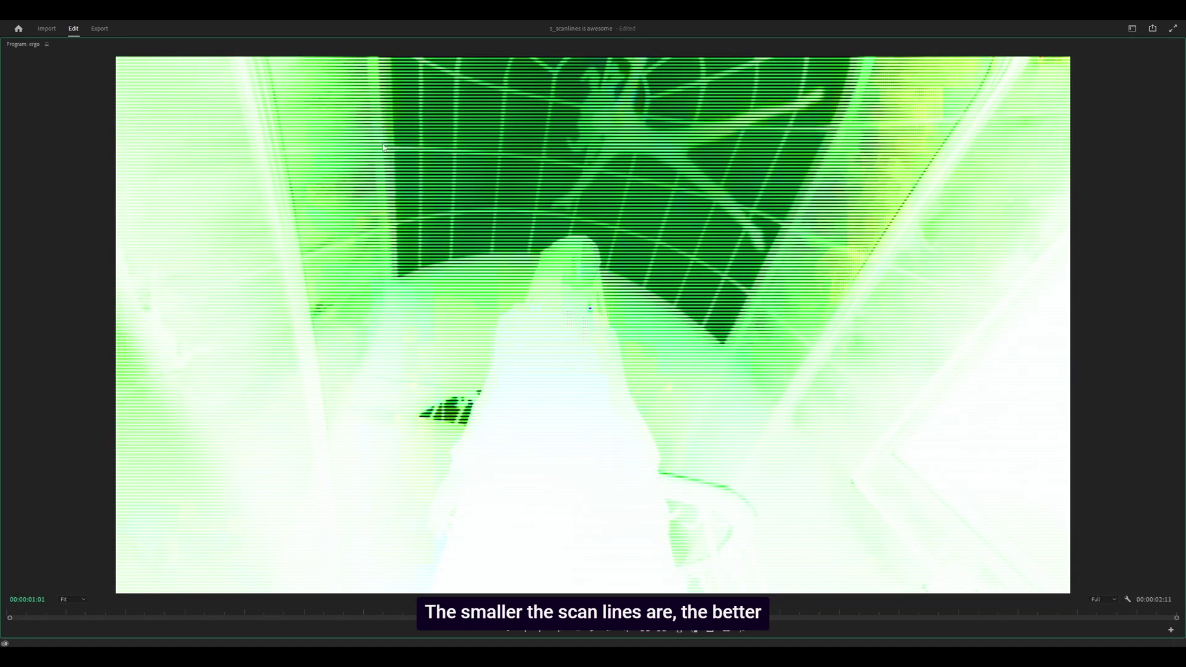
{"action": "key", "text": "grave"}
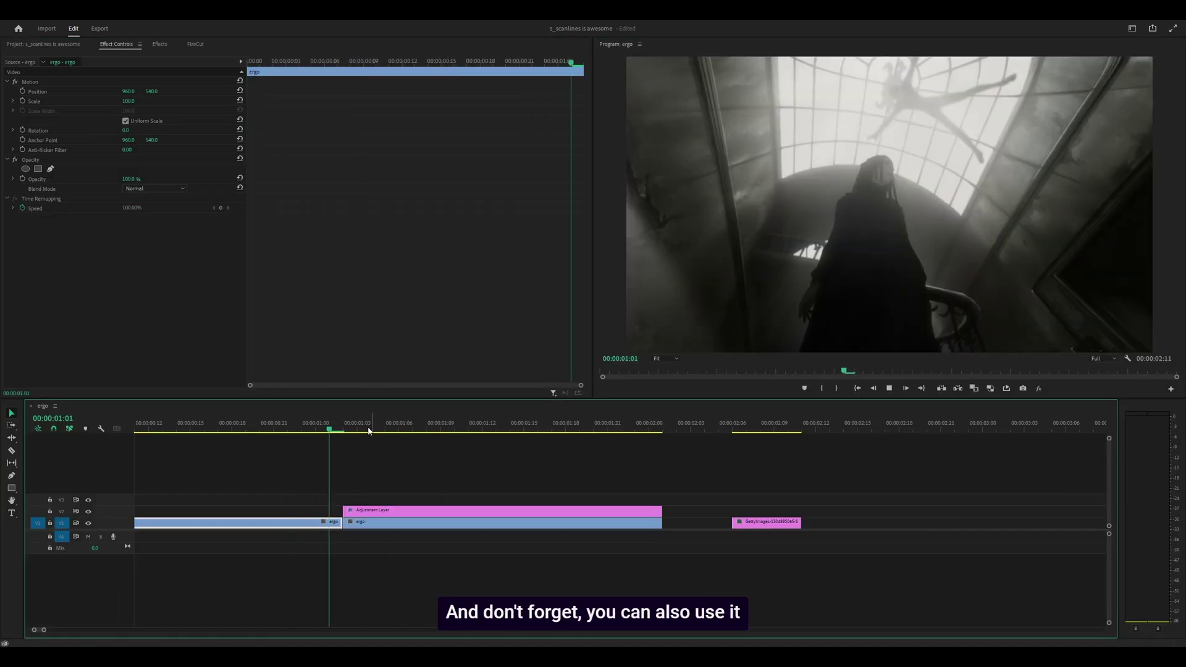
Stop playback, move the playhead to 00:00:01:08, and select the adjustment layer above the second clip.
{"action": "key", "text": "space"}
{"action": "left_click_drag", "start_coordinate": [359, 428], "coordinate": [427, 430]}
{"action": "left_click", "coordinate": [417, 512]}
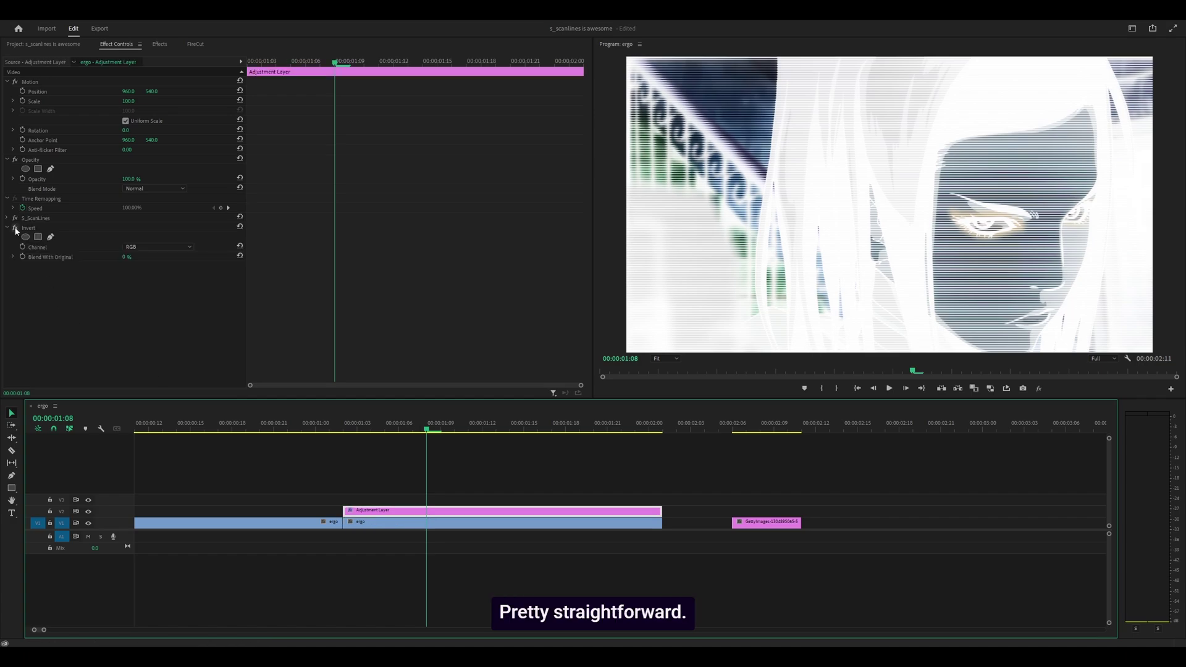